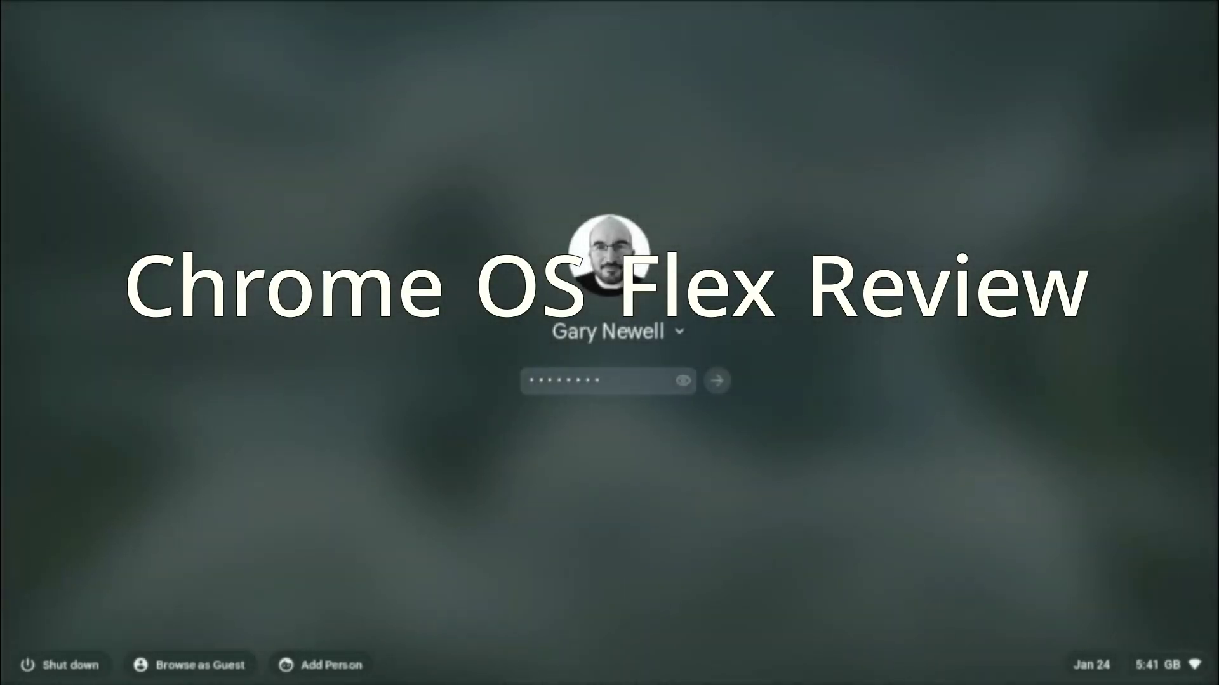
# Step: Unlock the account at the login screen with the password to reach the desktop
pyautogui.press('Return')
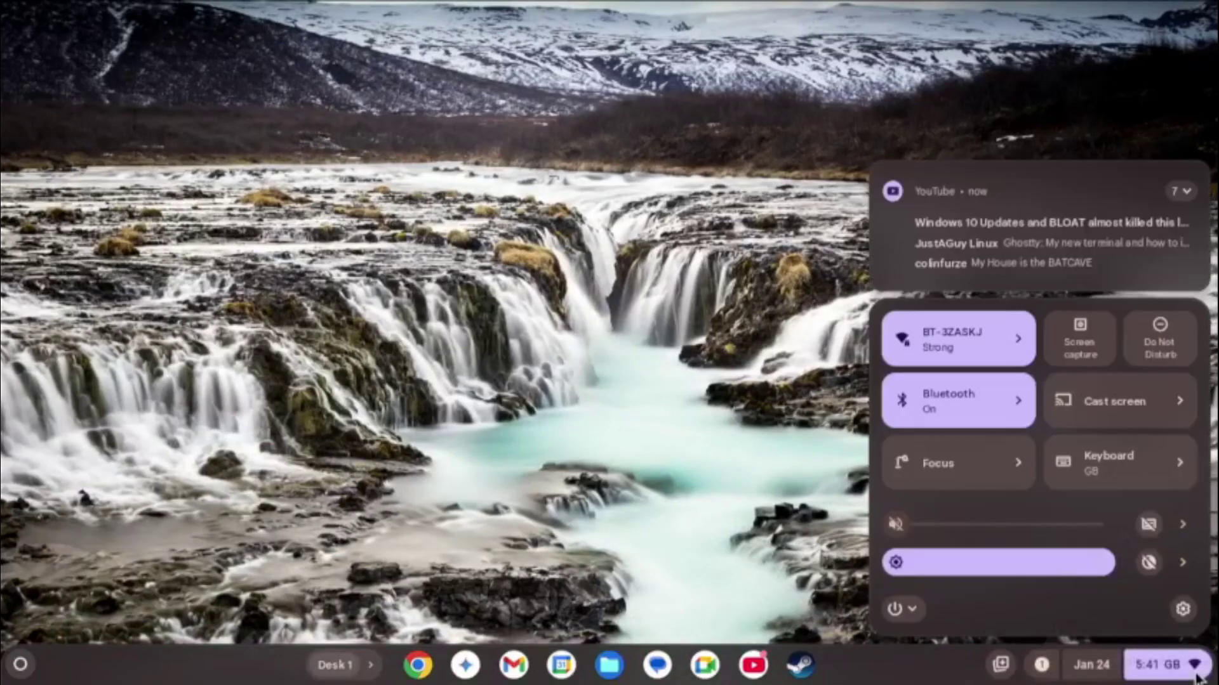
# Step: Check the available Wi-Fi networks, then look at the Device and Printer settings
pyautogui.click(1019, 335)
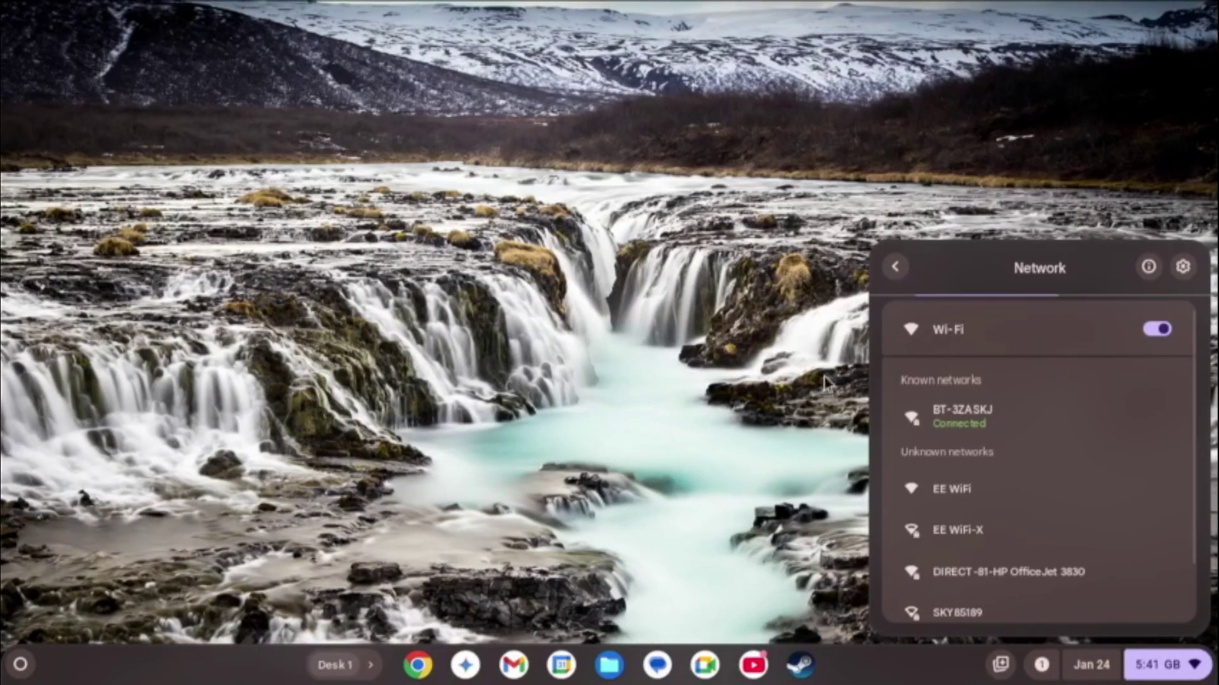
pyautogui.click(828, 332)
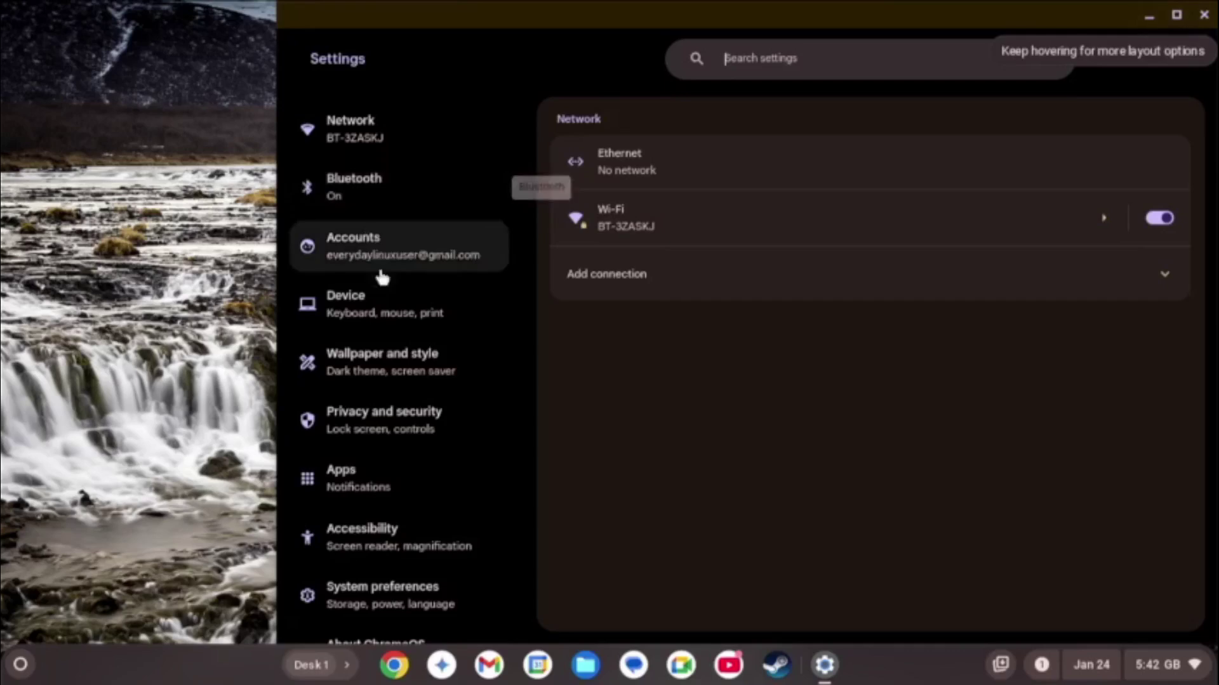
pyautogui.click(373, 305)
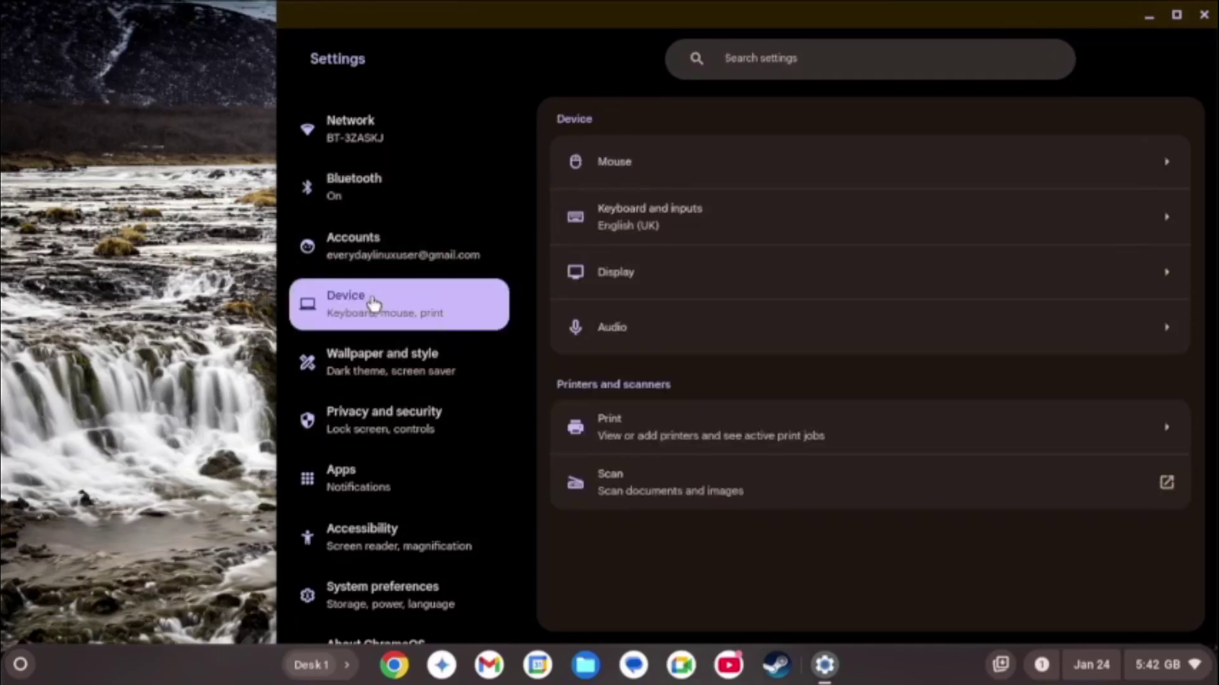
pyautogui.click(651, 438)
# Step: Connect the Imdwimd RGB01 headphones over Bluetooth, disconnect them, and close Settings
pyautogui.click(441, 207)
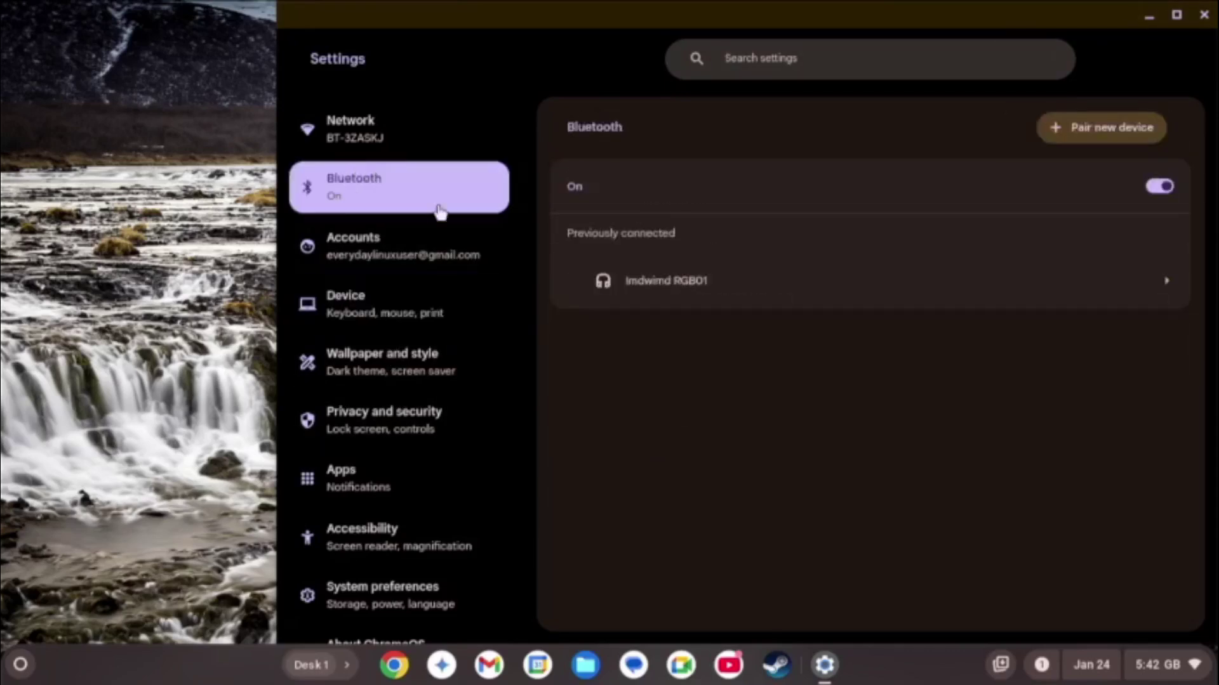
pyautogui.click(675, 287)
pyautogui.click(1146, 186)
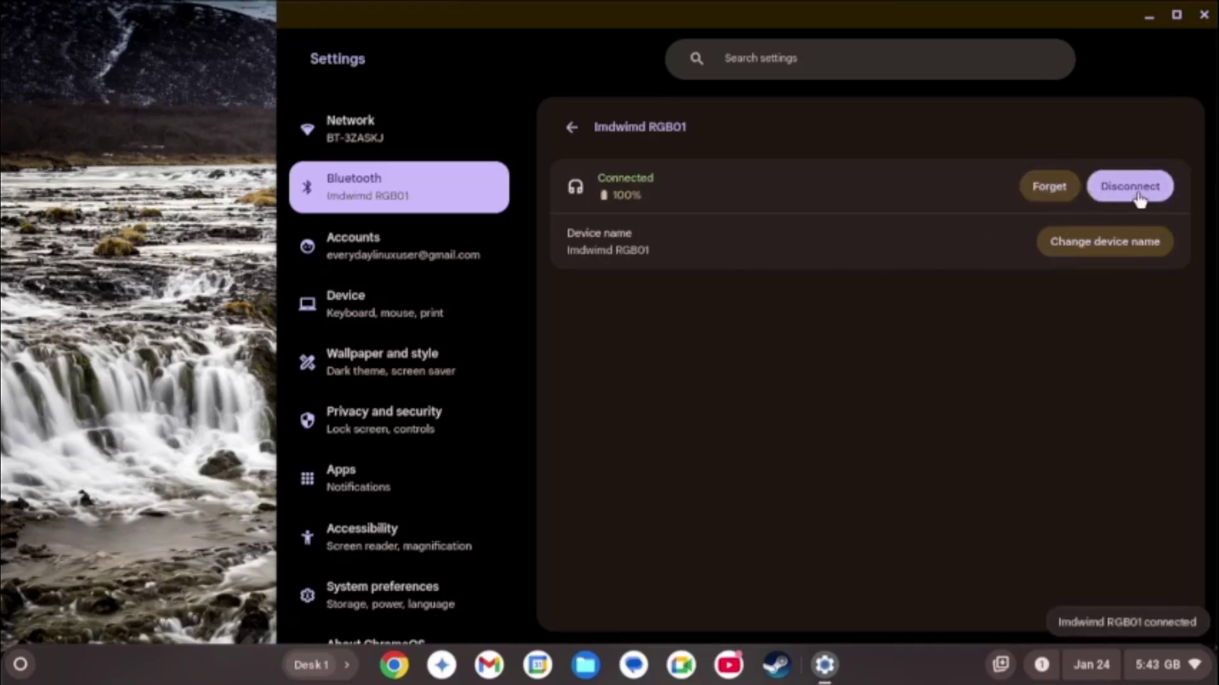
pyautogui.click(1137, 192)
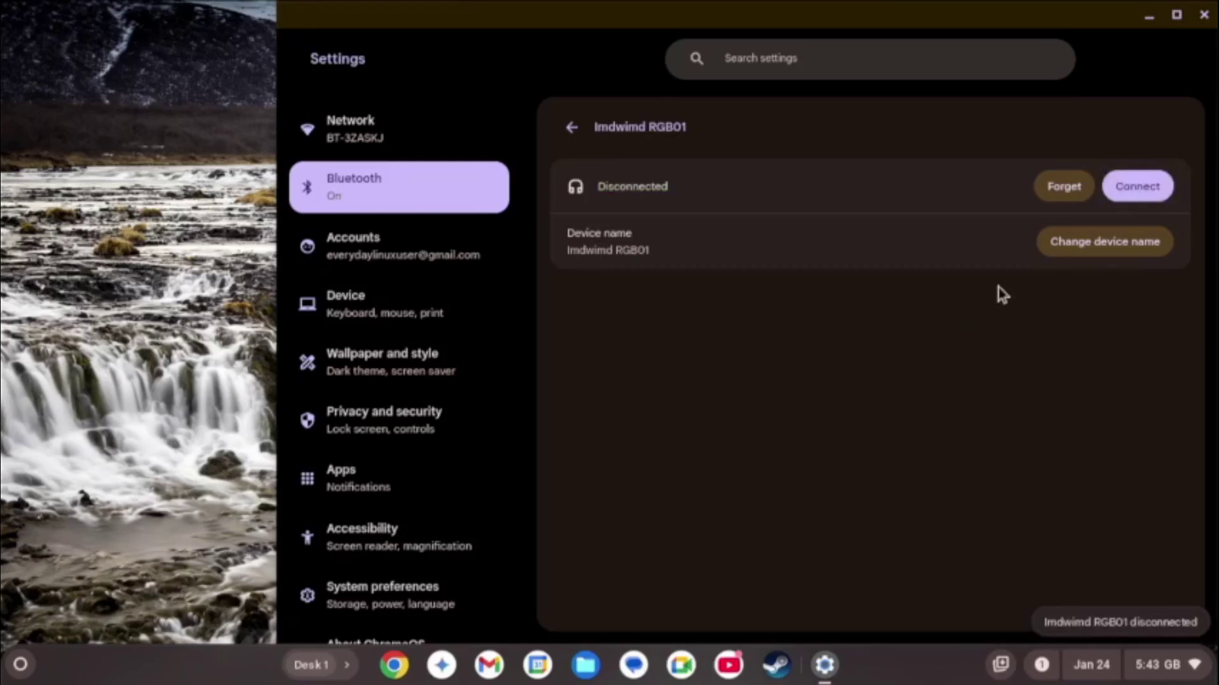
pyautogui.click(1204, 14)
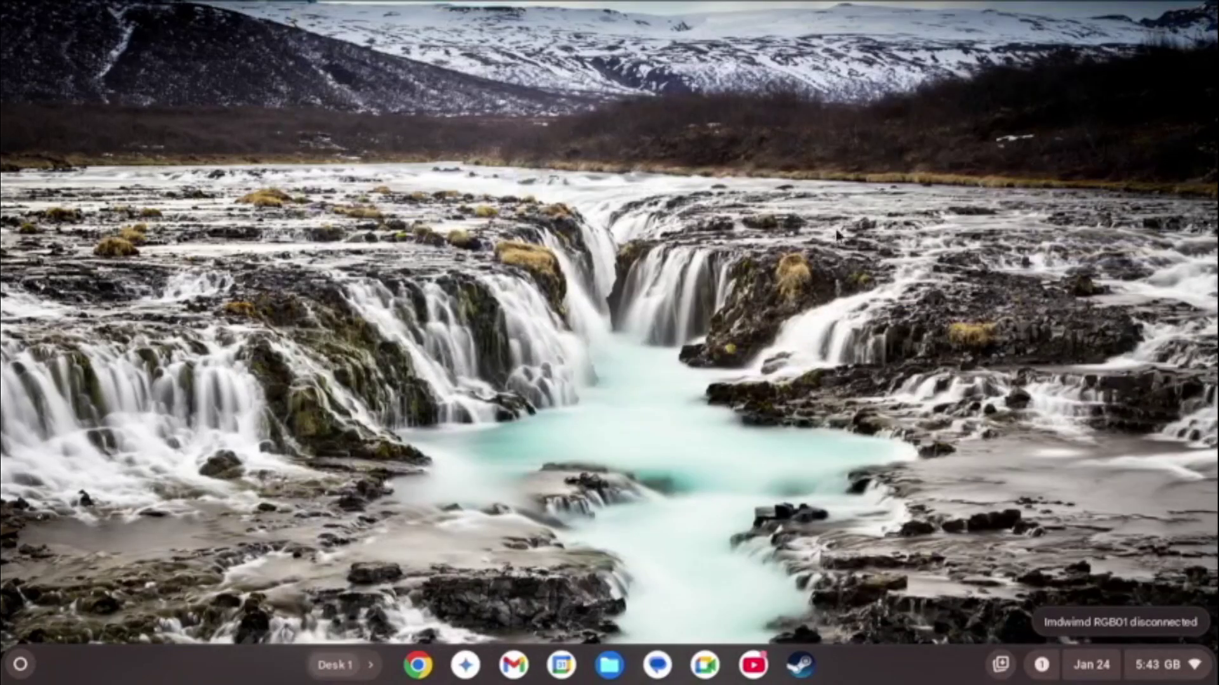
pyautogui.rightClick(648, 309)
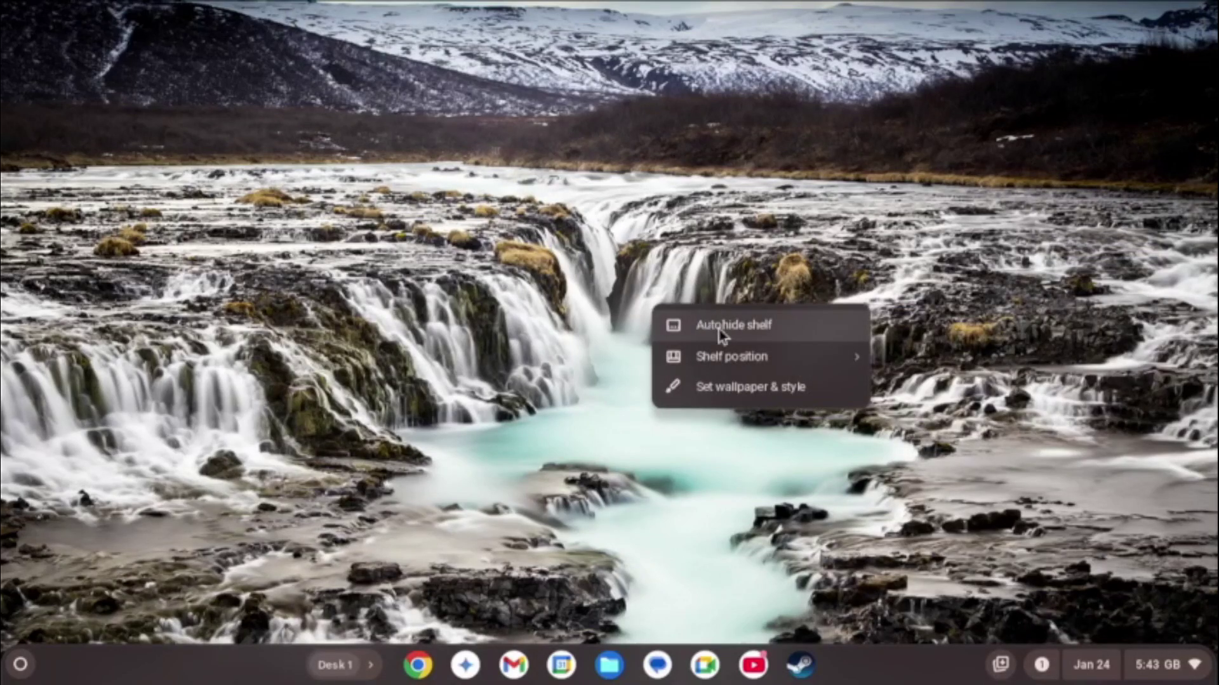
pyautogui.moveTo(733, 363)
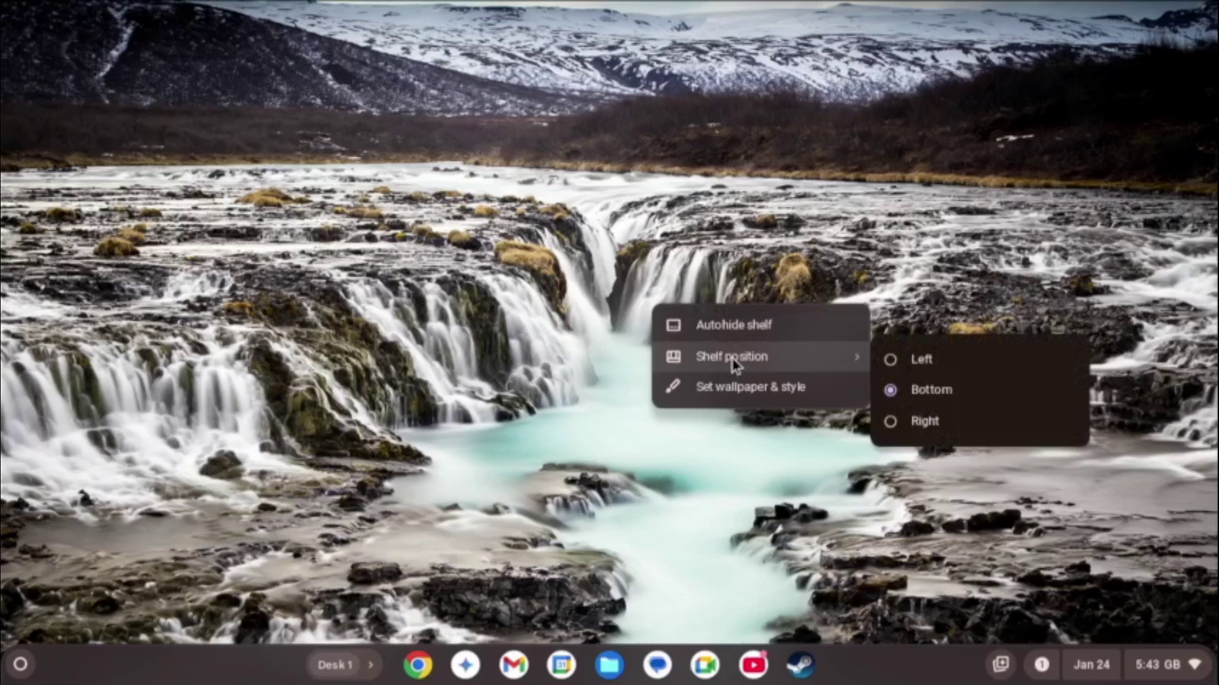
pyautogui.click(892, 362)
pyautogui.rightClick(568, 277)
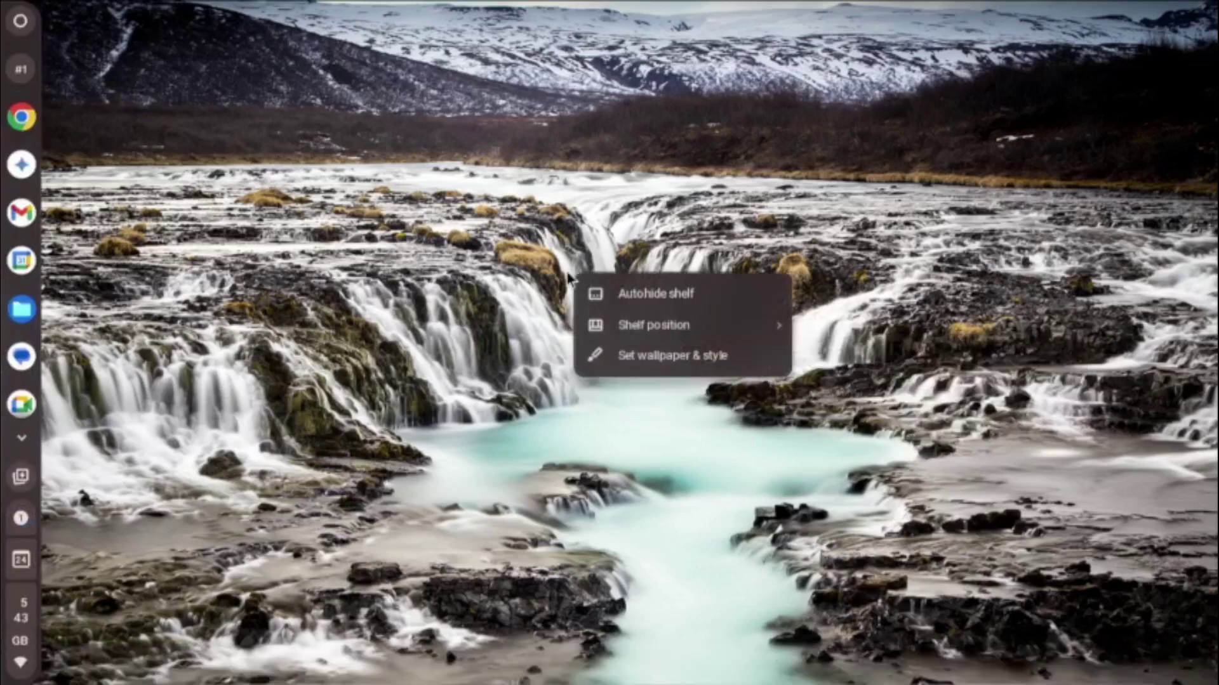
pyautogui.moveTo(713, 340)
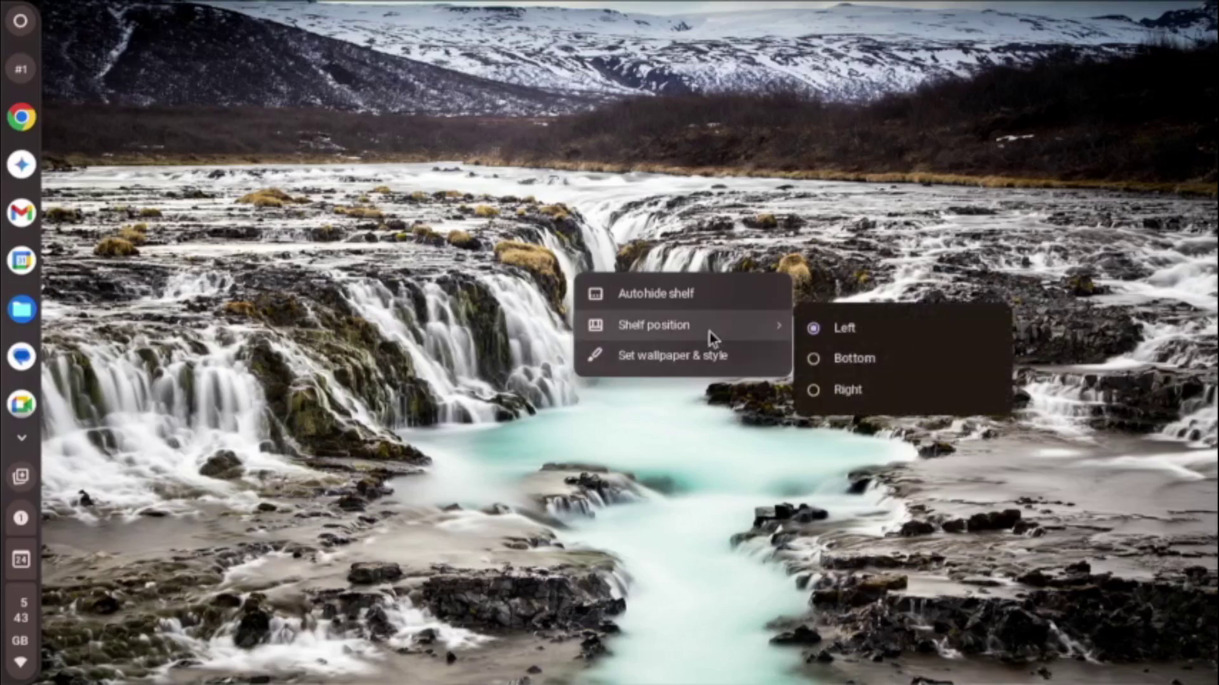
pyautogui.click(847, 389)
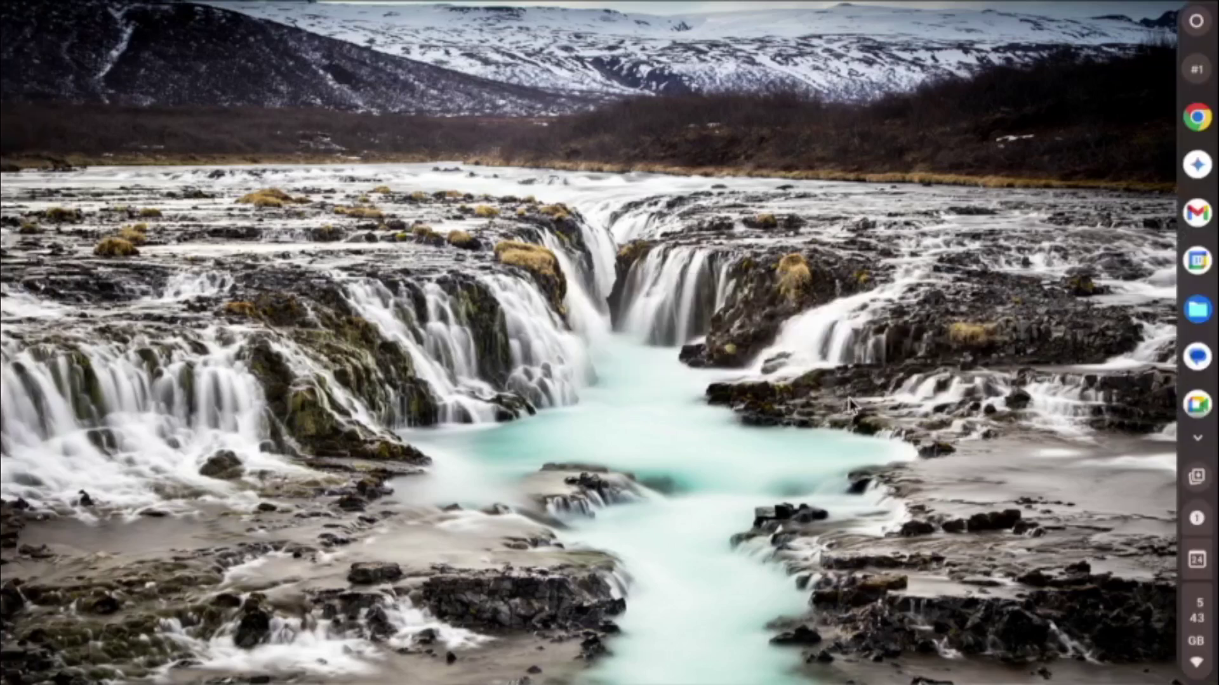
pyautogui.rightClick(682, 316)
pyautogui.moveTo(747, 365)
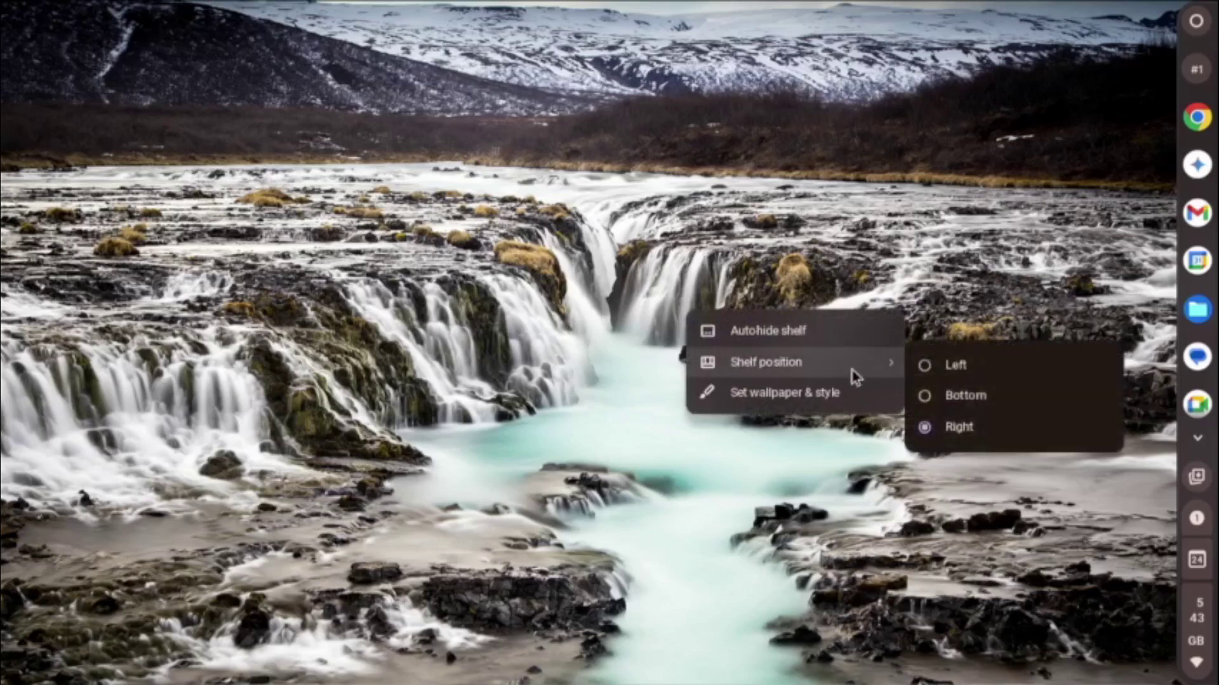
pyautogui.click(926, 395)
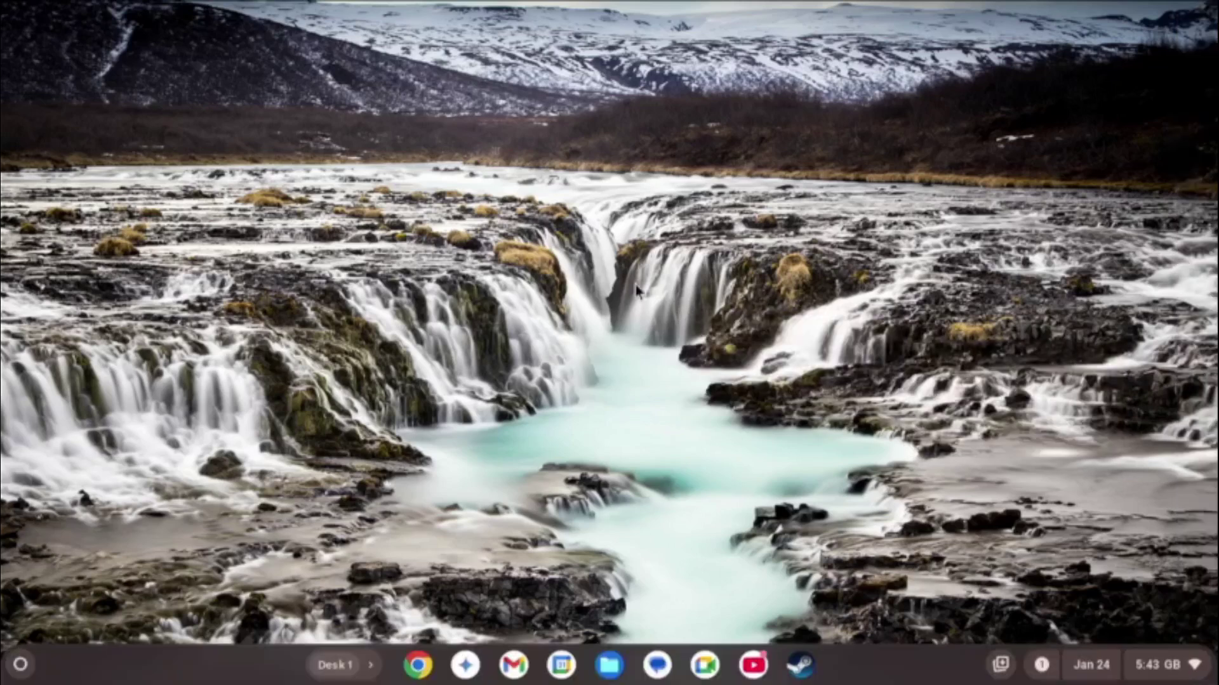
# Step: Set the snowy mountain-lake photo from Landscapes as wallpaper and close the Wallpaper app
pyautogui.rightClick(638, 291)
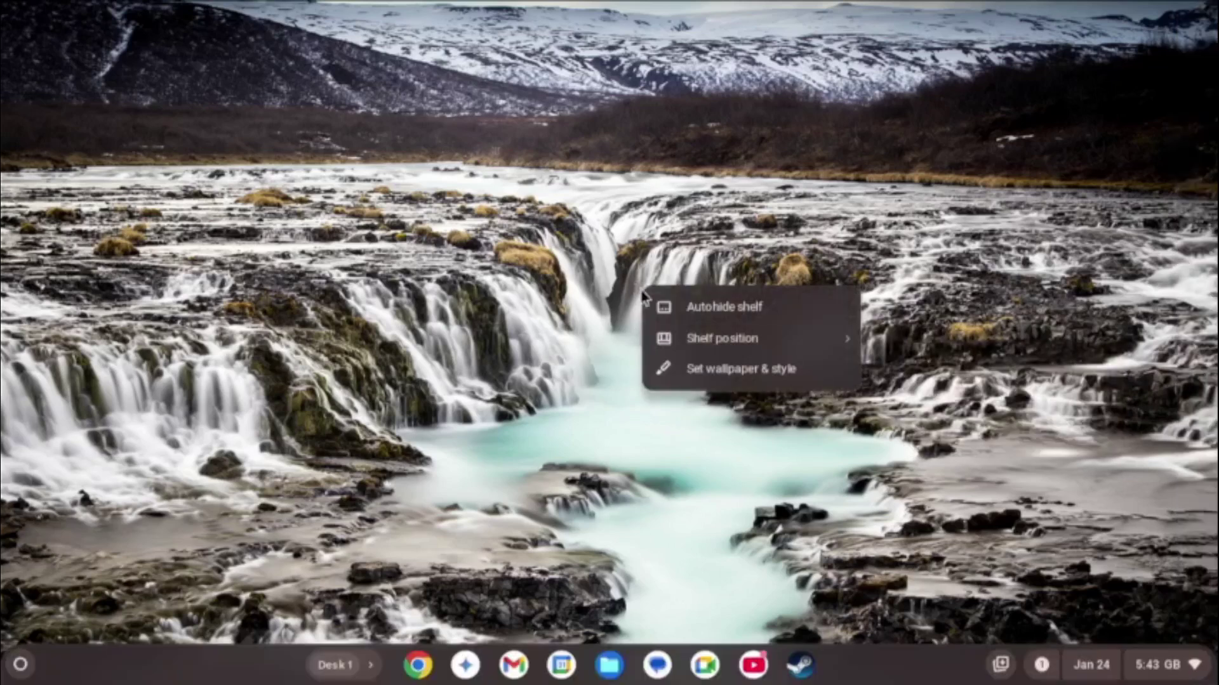
pyautogui.click(738, 375)
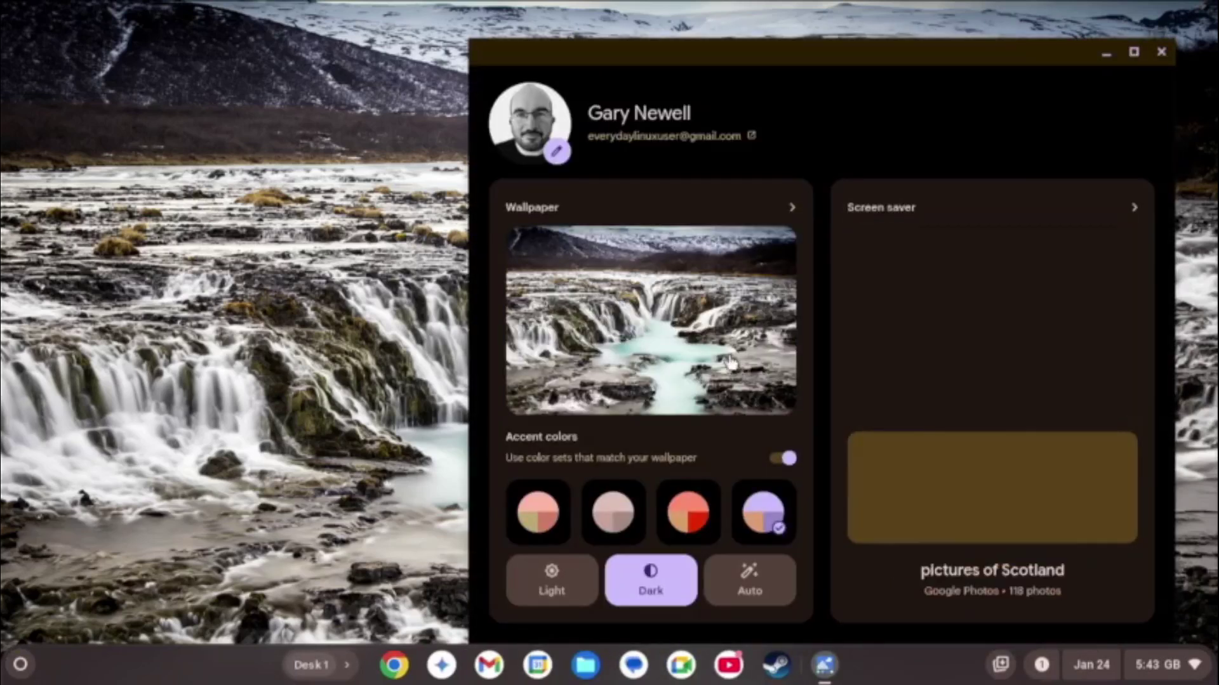
pyautogui.click(670, 296)
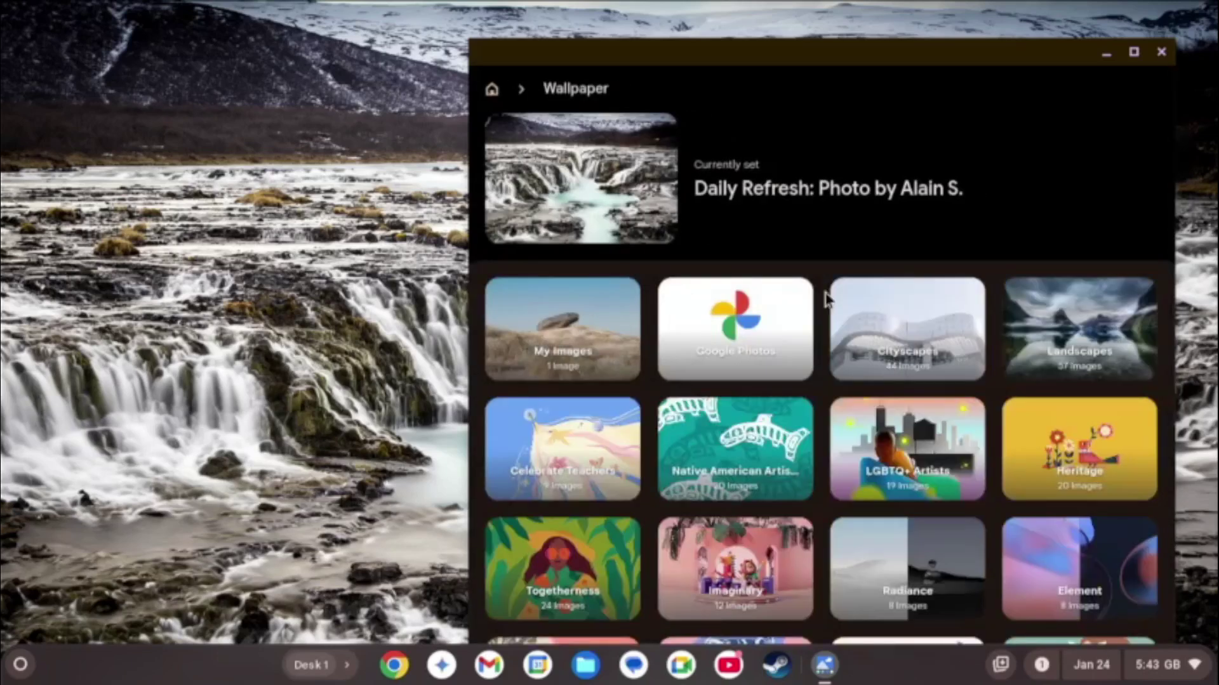
pyautogui.click(1109, 343)
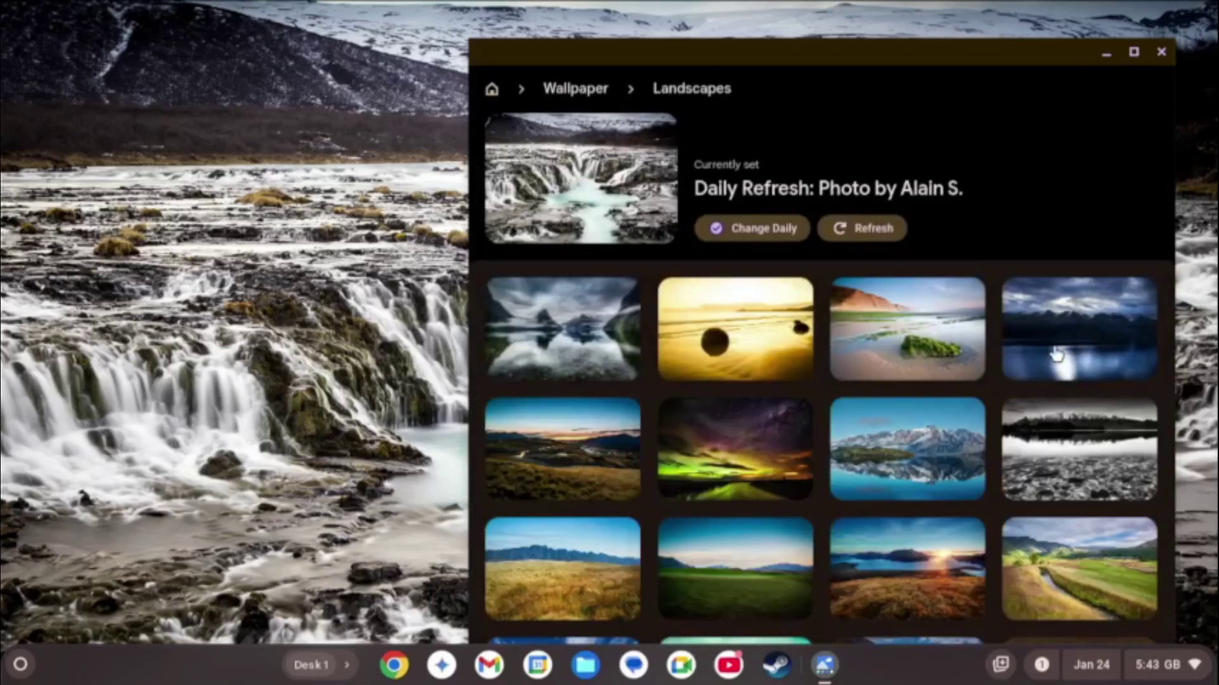
pyautogui.click(1056, 353)
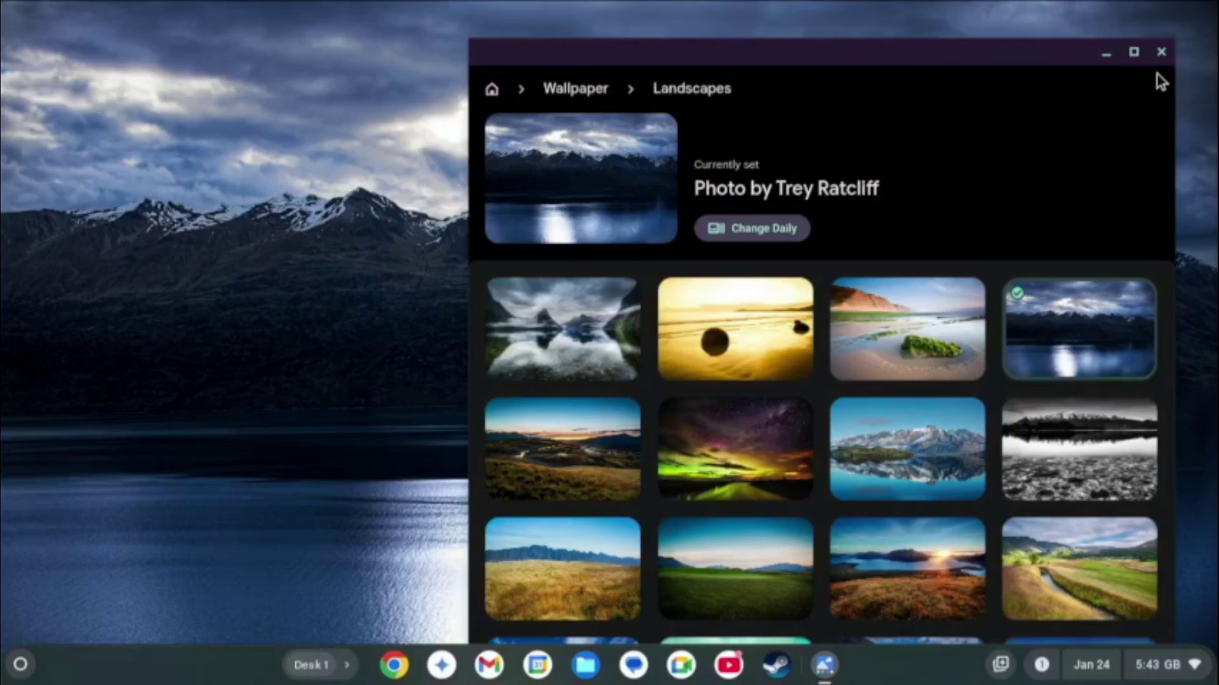
pyautogui.click(1161, 51)
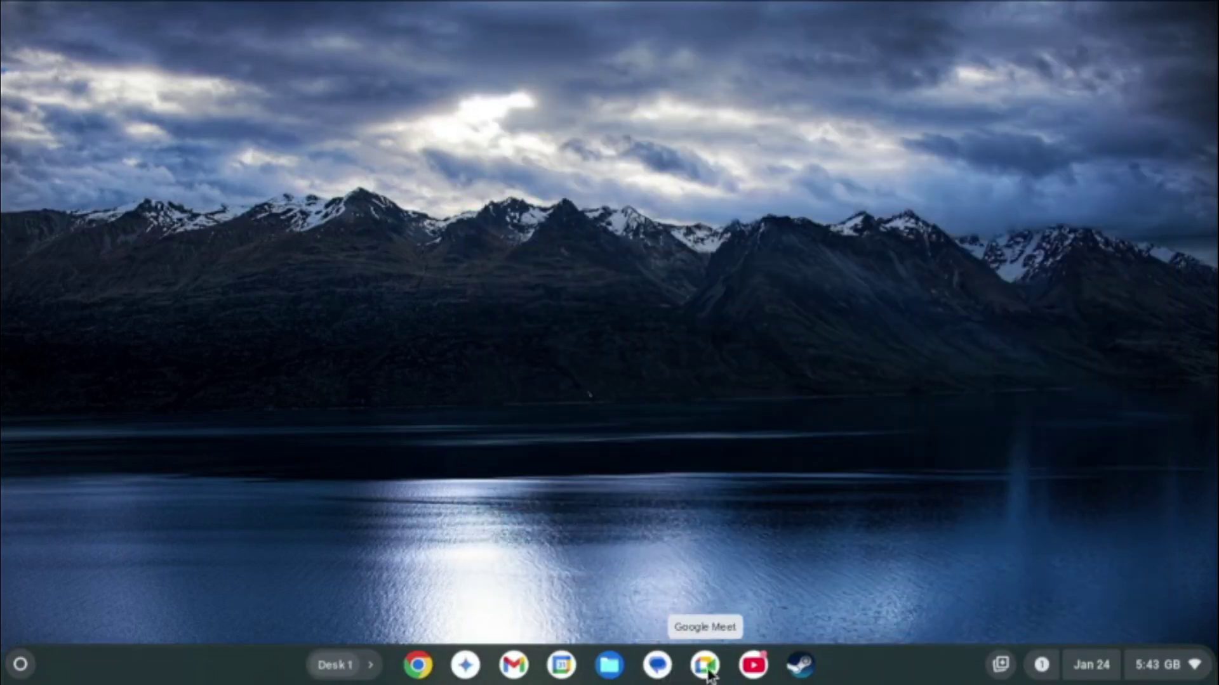
# Step: Launch Terminal from the launcher and drag its window to the screen centre
pyautogui.click(19, 665)
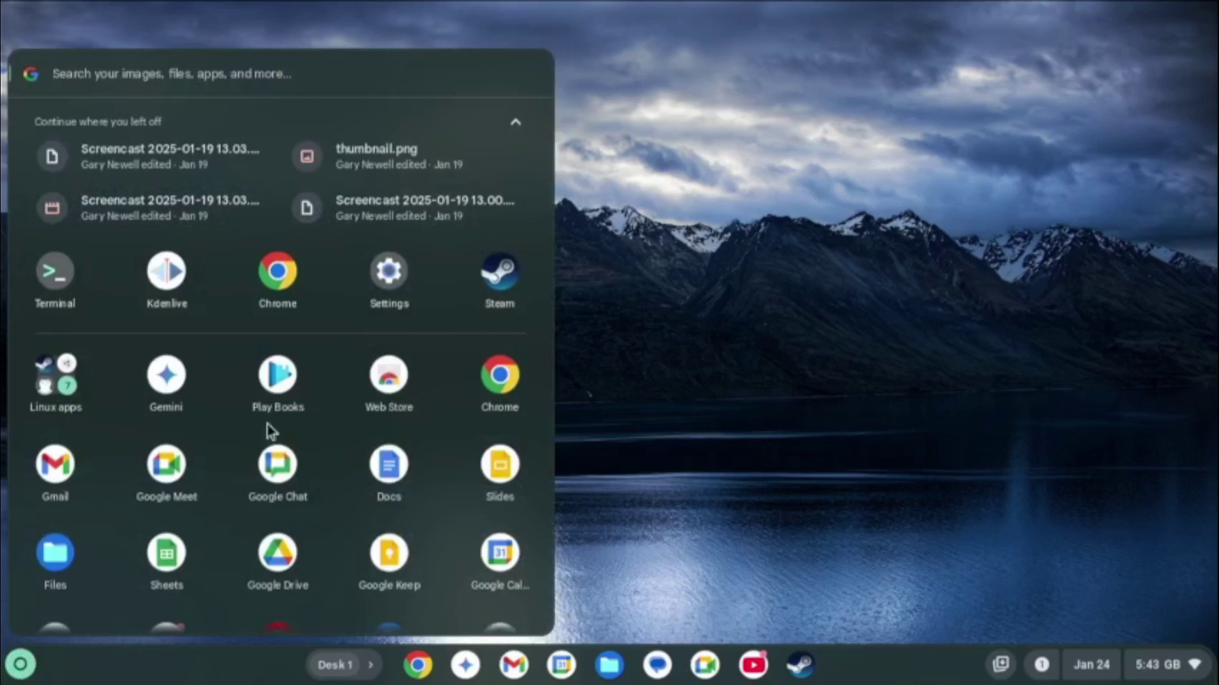
pyautogui.scroll(-1, 284, 413)
pyautogui.scroll(-2, 287, 414)
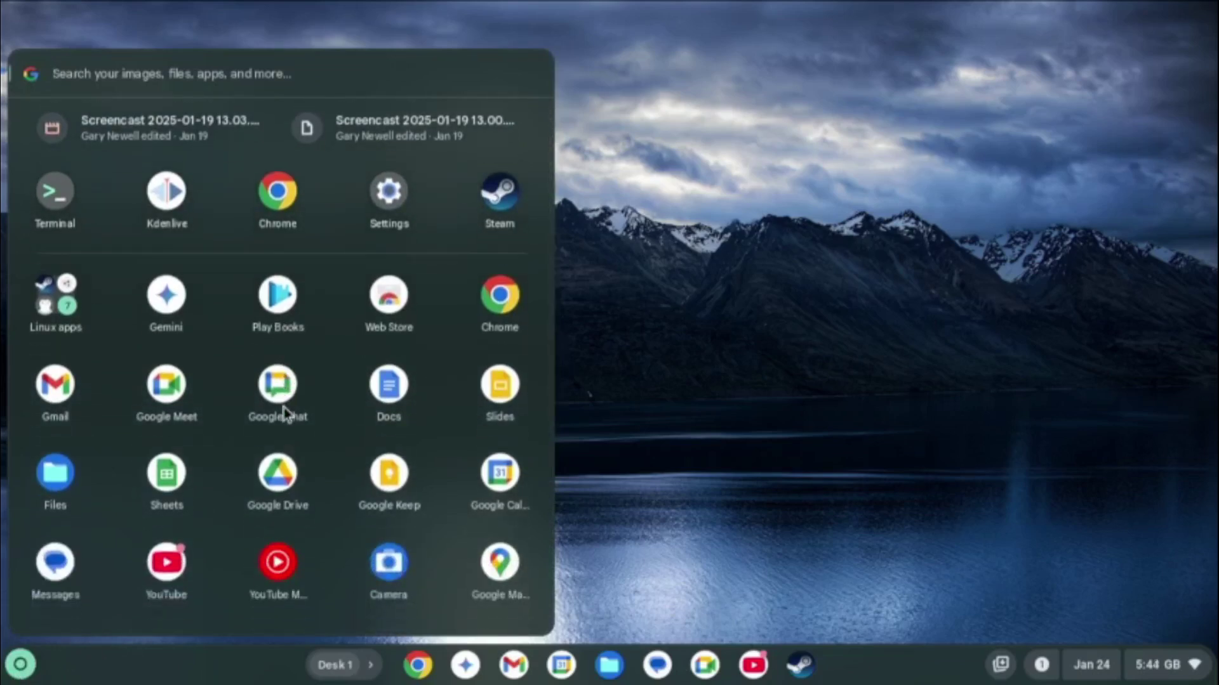
pyautogui.click(52, 195)
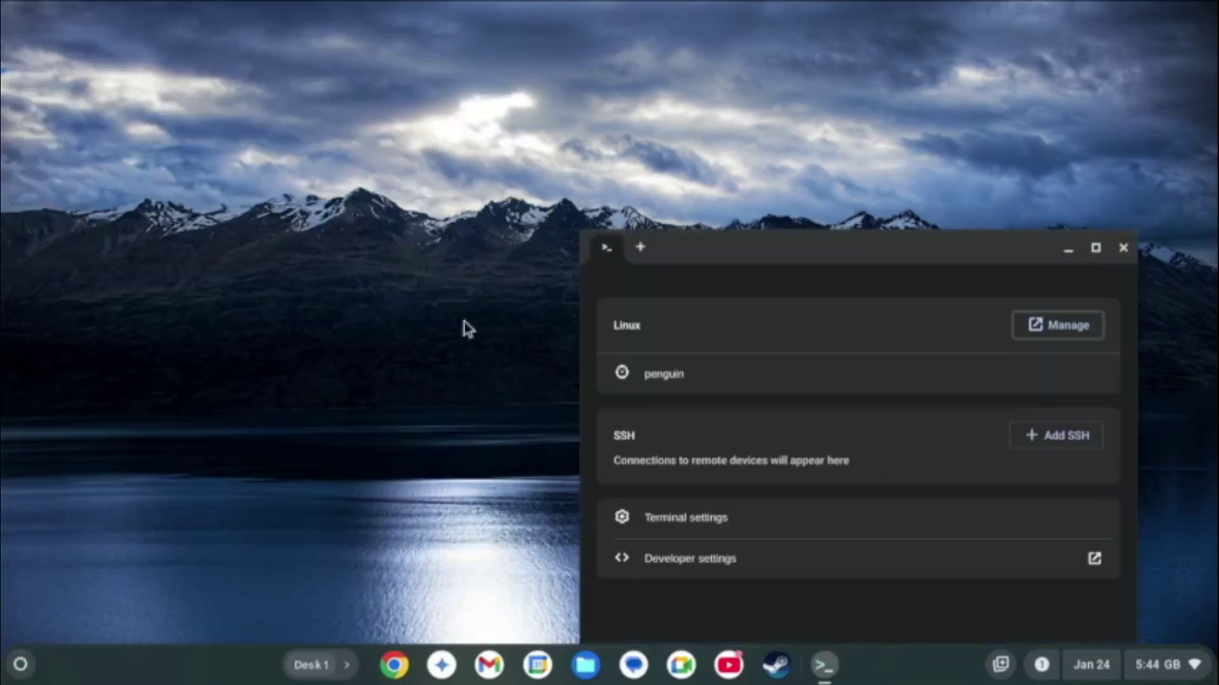
pyautogui.moveTo(703, 254); pyautogui.dragTo(495, 162)
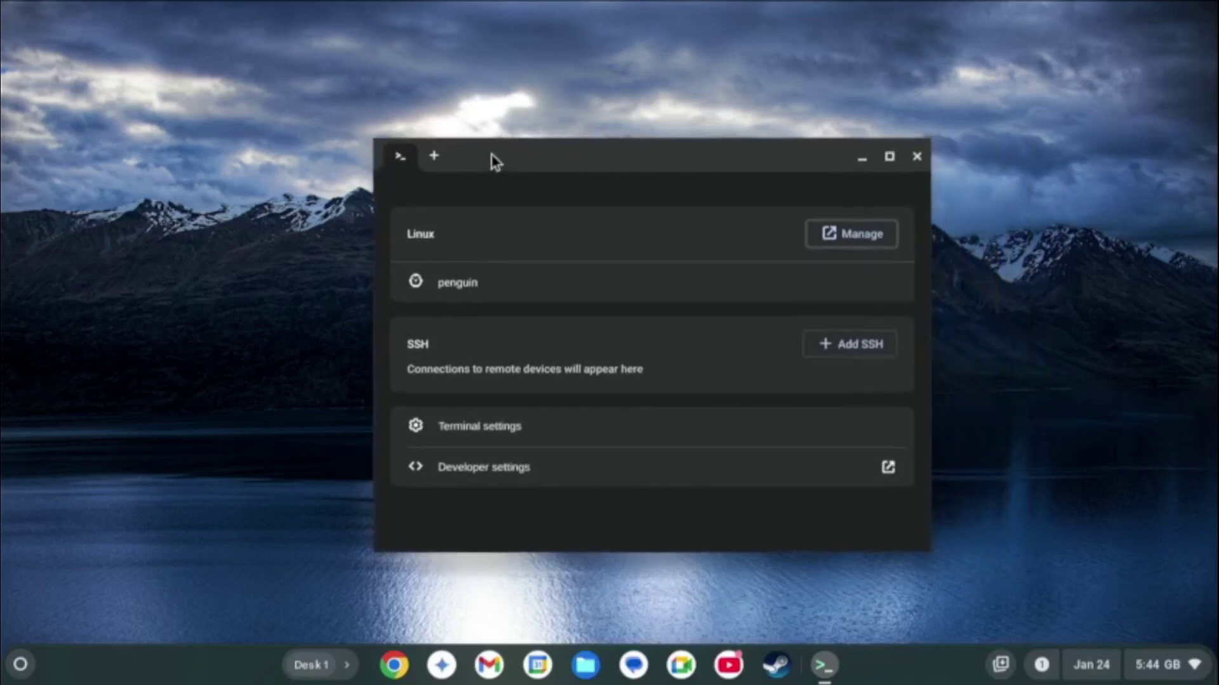
# Step: In the penguin container, install gedit with 'sudo apt install gedit', confirming with y
pyautogui.click(458, 284)
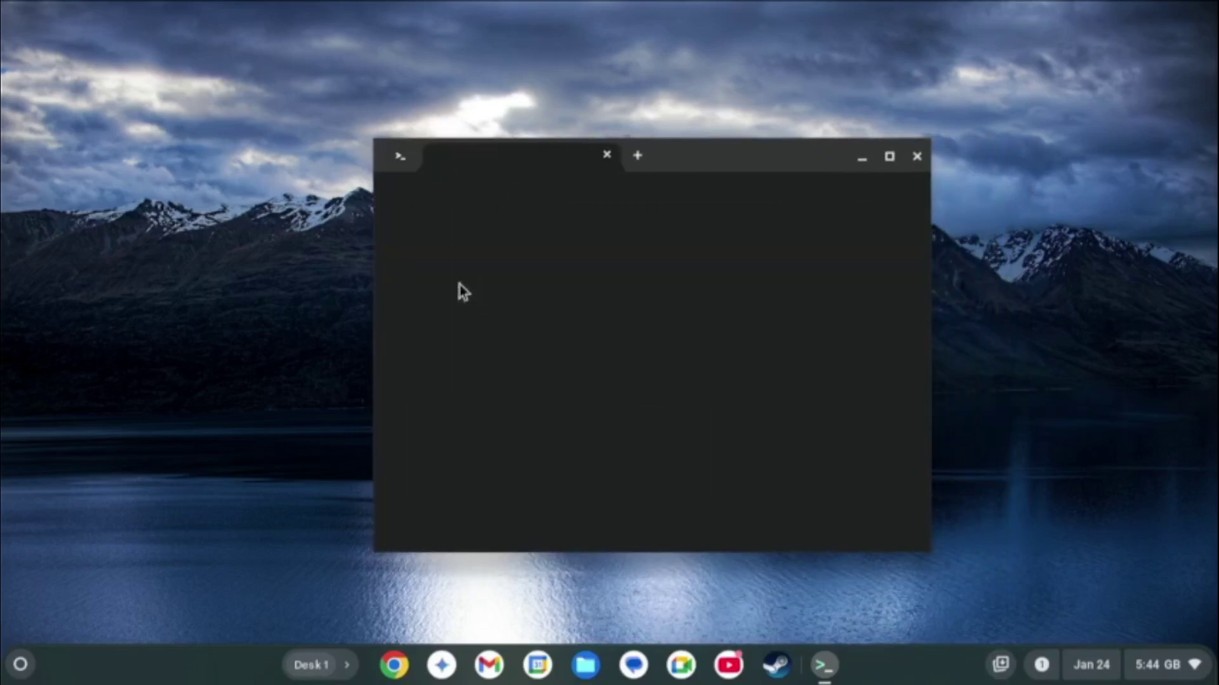
pyautogui.write('sudo ap')
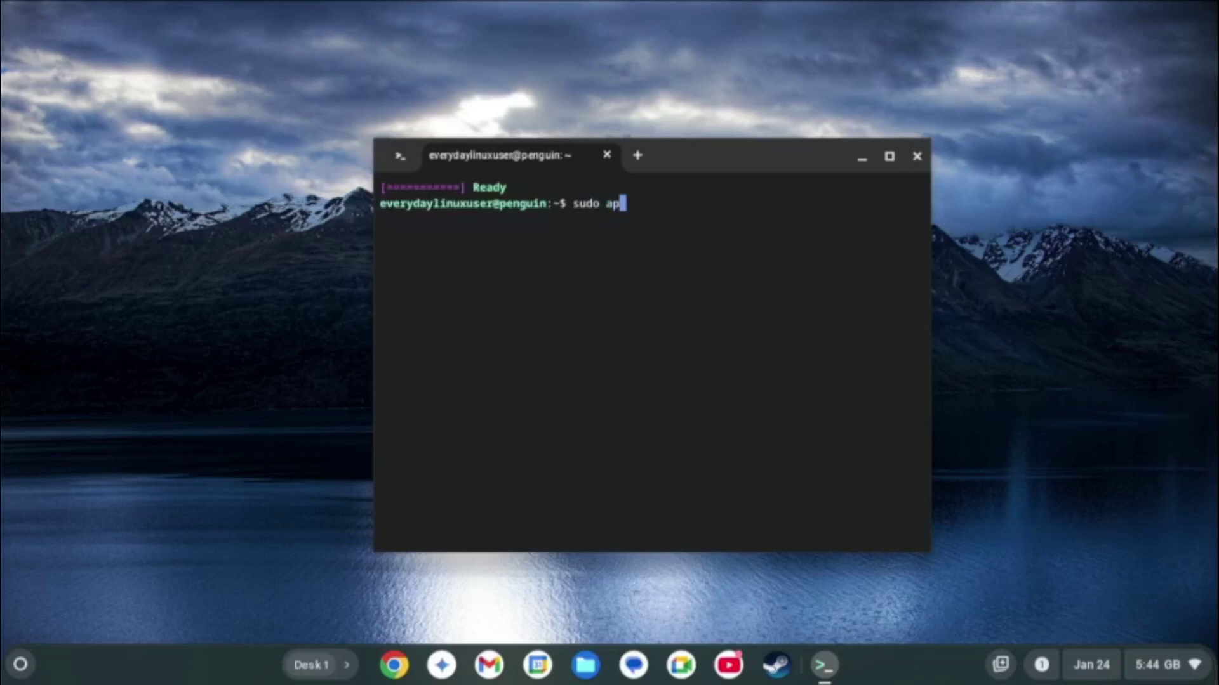
pyautogui.write('t se')
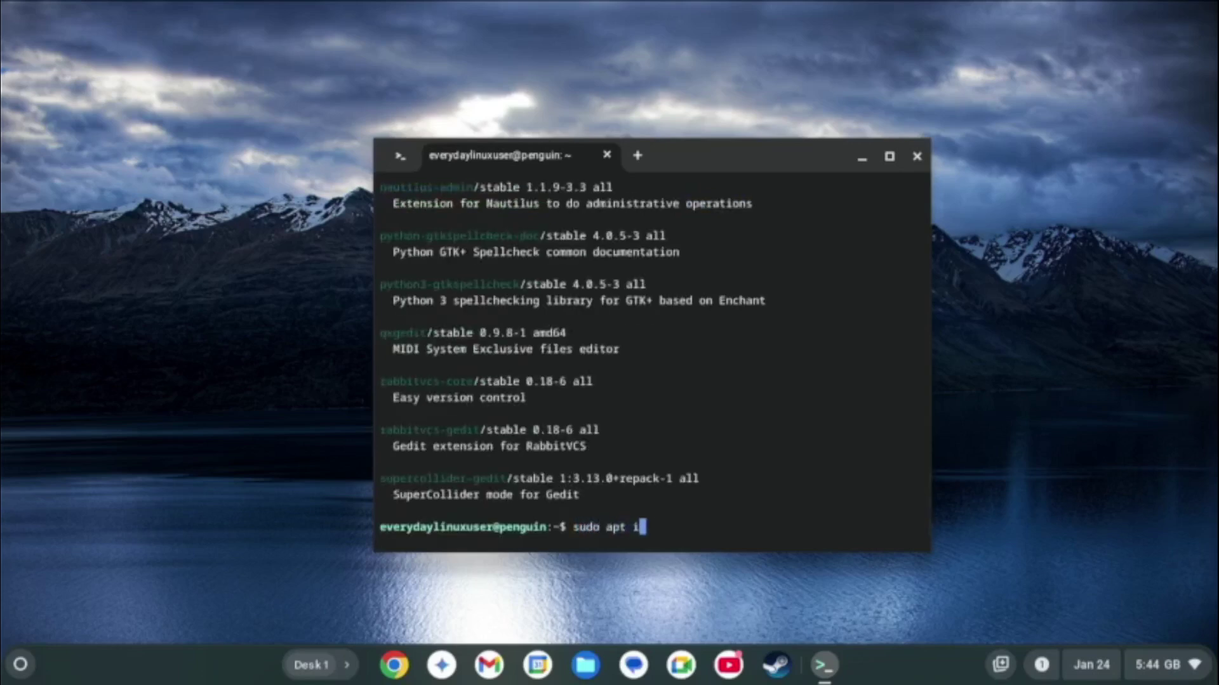
pyautogui.write('nstall gedit')
pyautogui.press('Return')
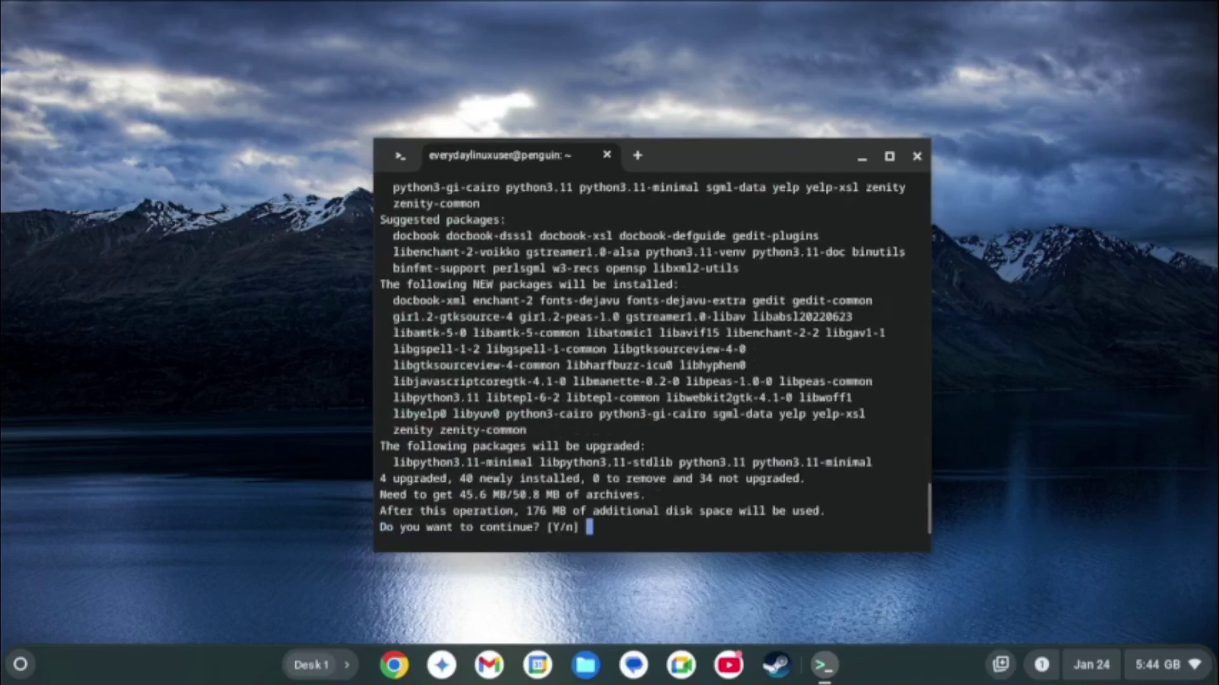
pyautogui.write('y')
pyautogui.press('Return')
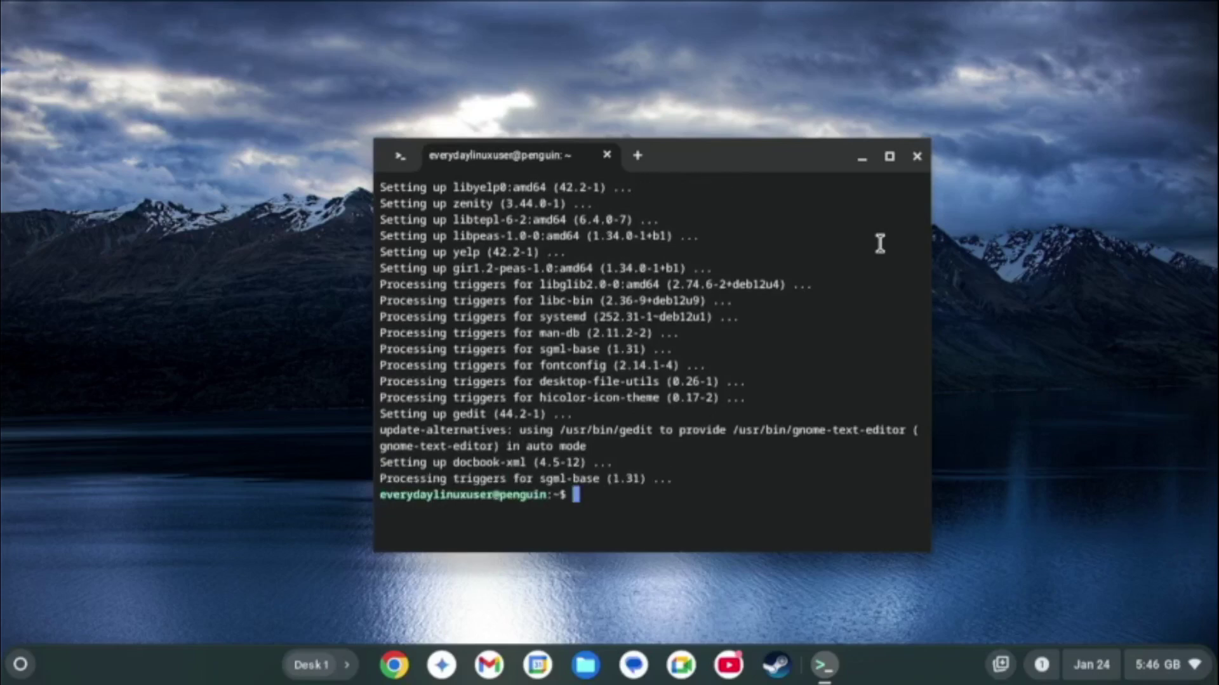
# Step: Close the Linux shell, then launch gedit from the launcher and close it
pyautogui.click(917, 155)
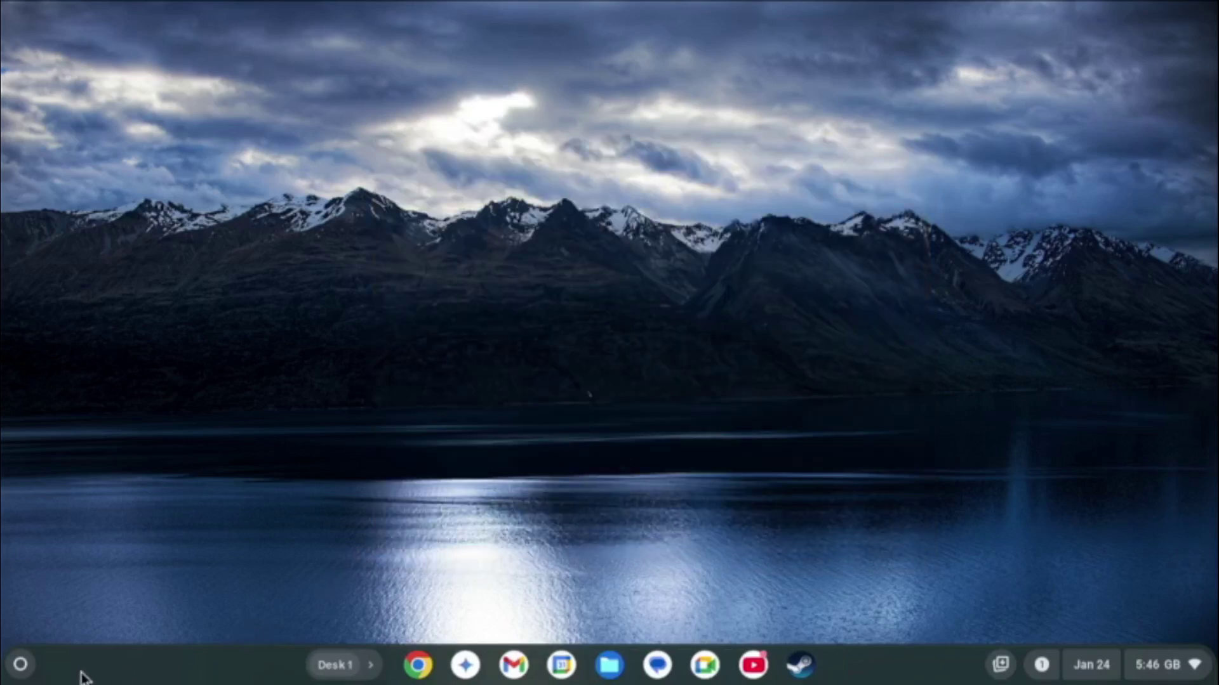
pyautogui.click(19, 667)
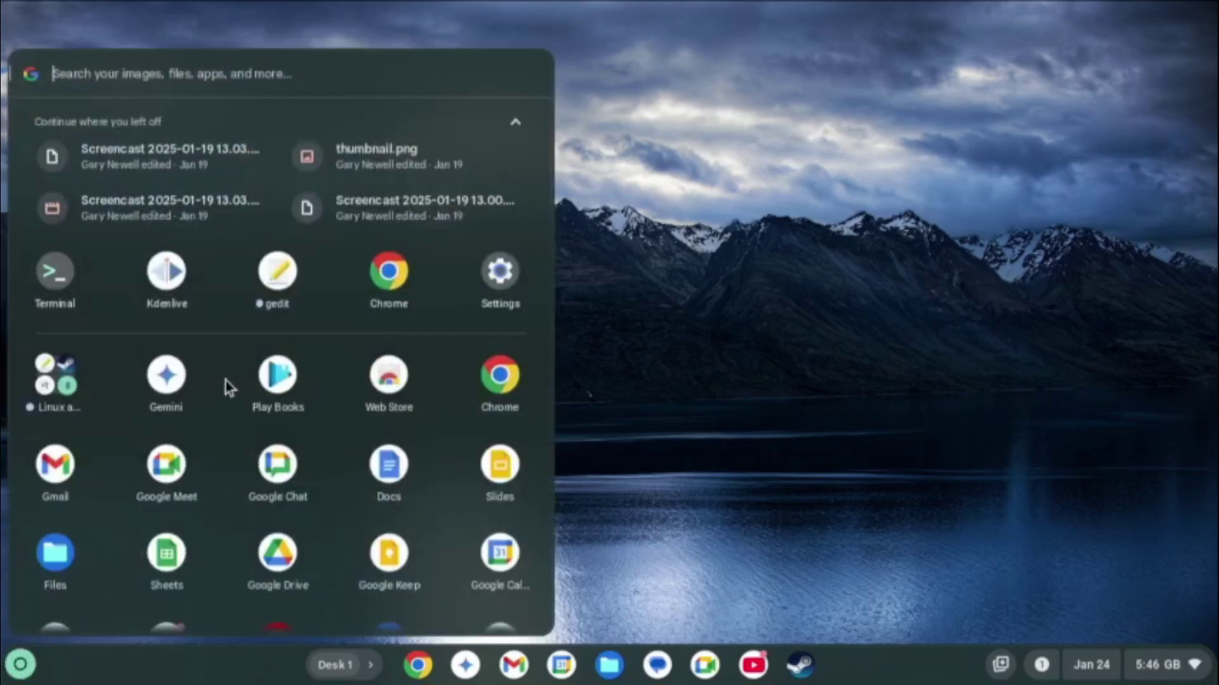
pyautogui.click(280, 271)
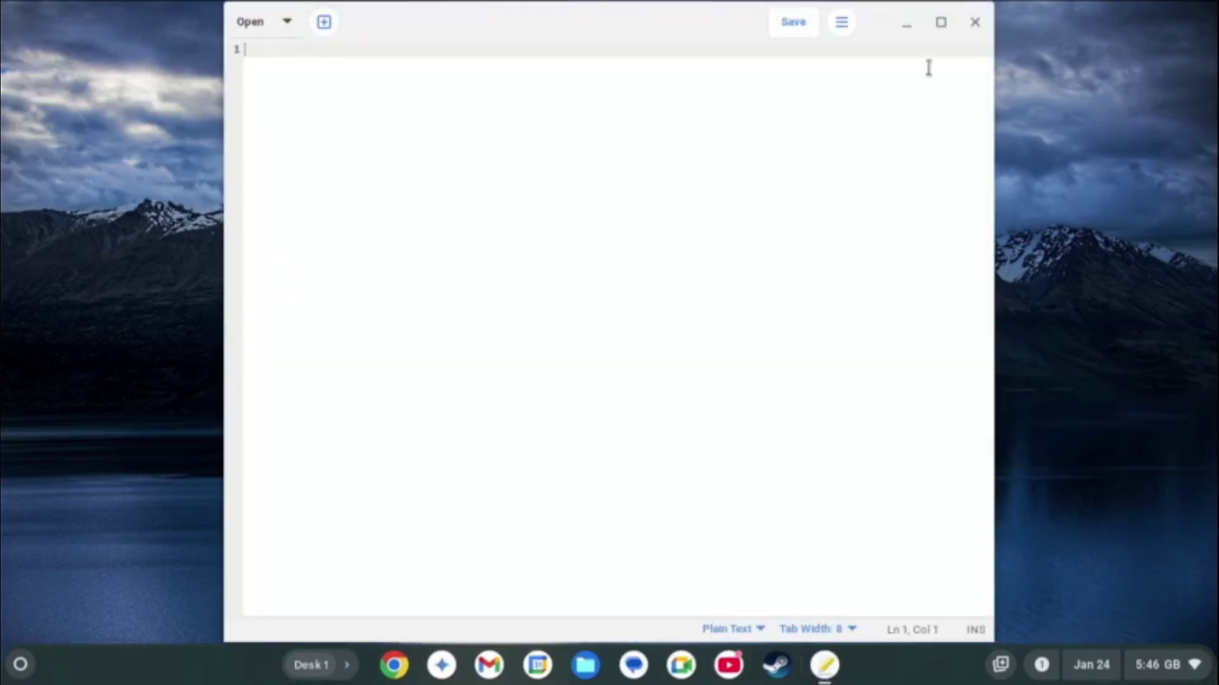
pyautogui.click(981, 22)
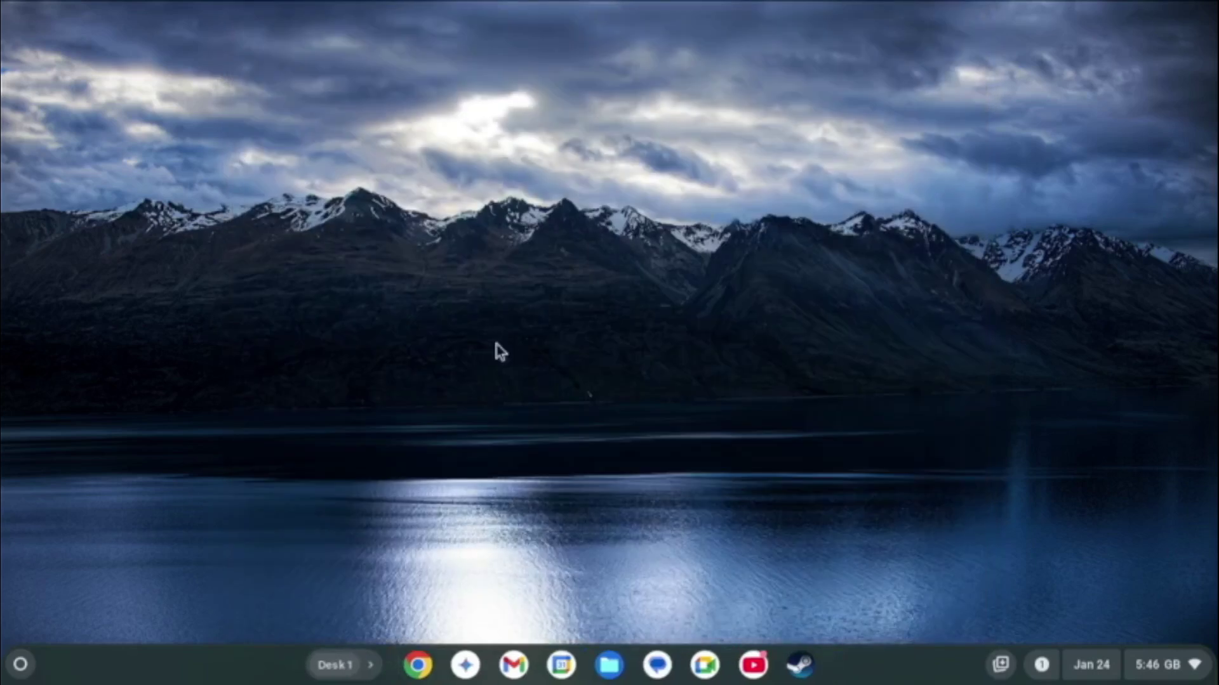
# Step: Search the launcher for Kdenlive and start it with a new project
pyautogui.click(21, 664)
pyautogui.write('tubedive')
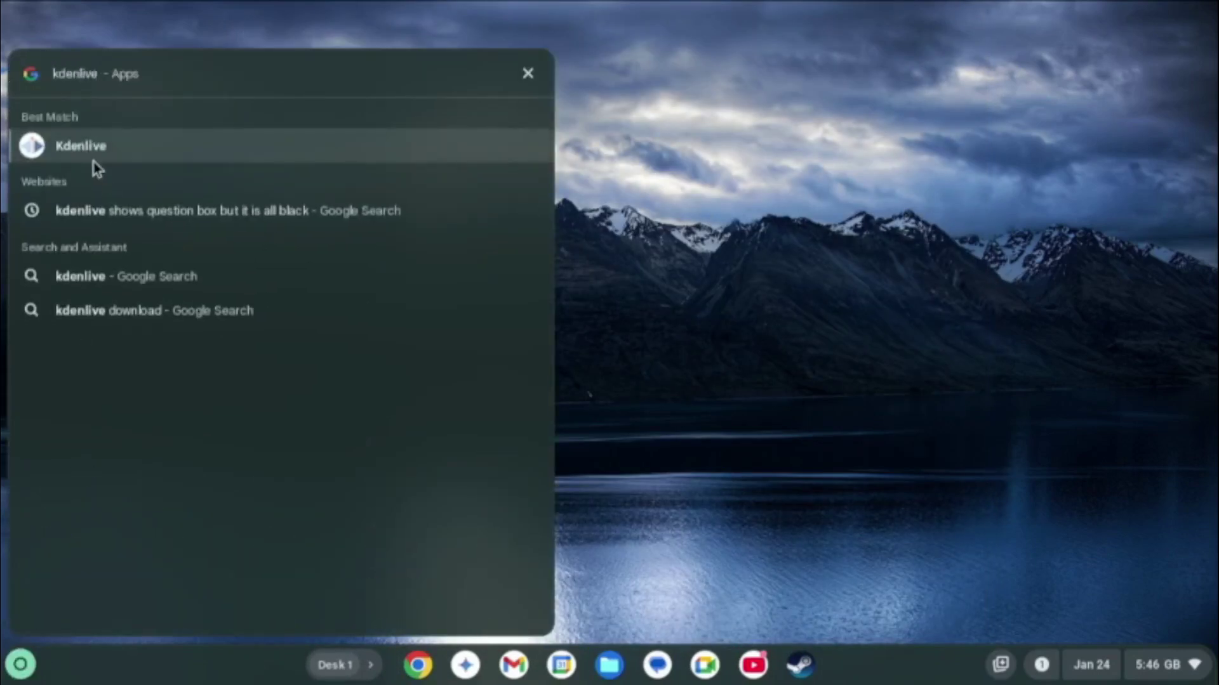
pyautogui.click(95, 149)
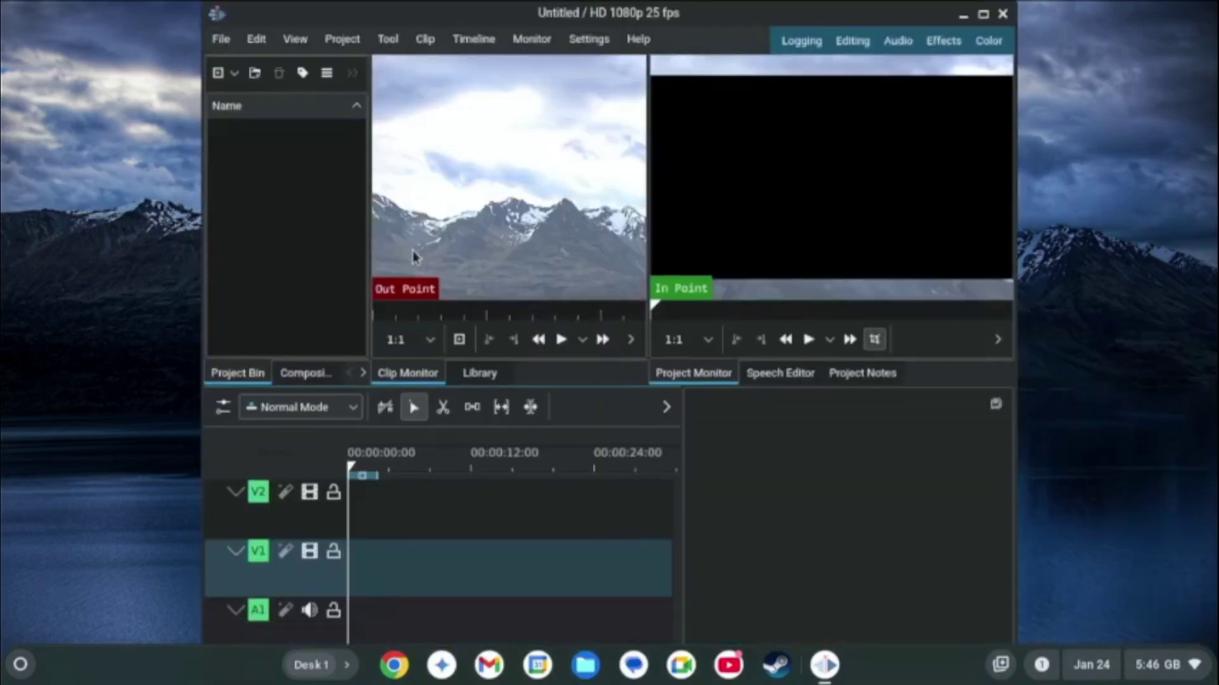
# Step: Start Software from the Linux apps folder, browse its Installed list, then quit it
pyautogui.click(219, 39)
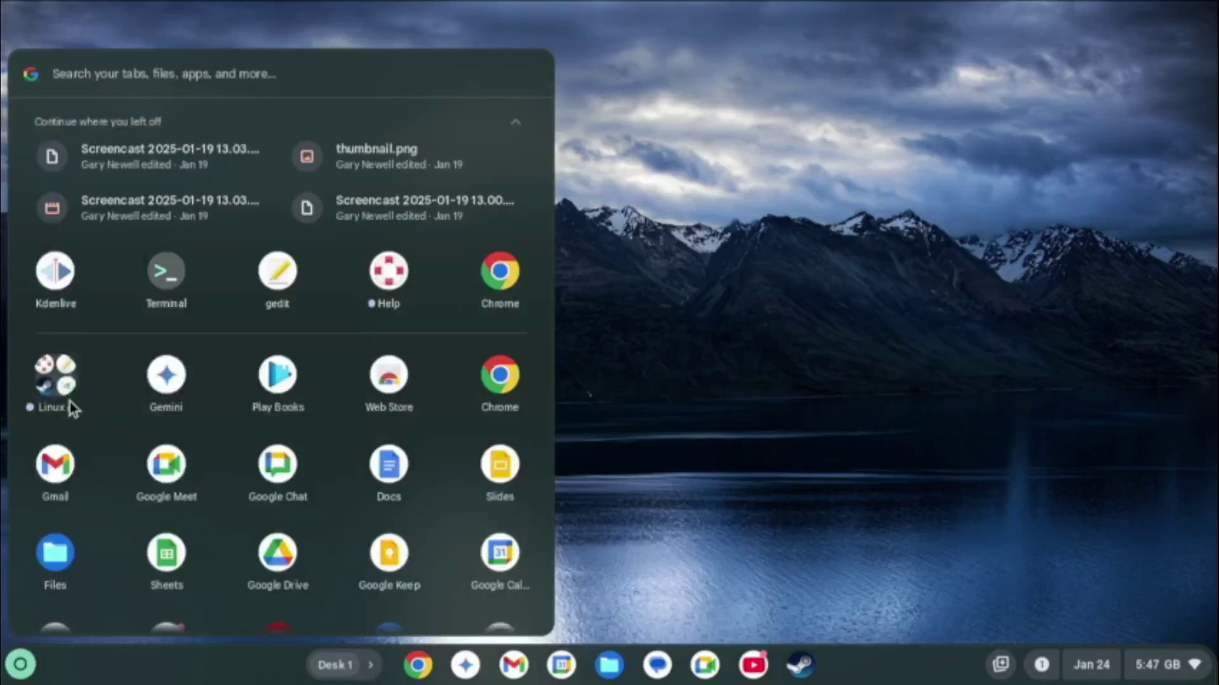
pyautogui.click(70, 401)
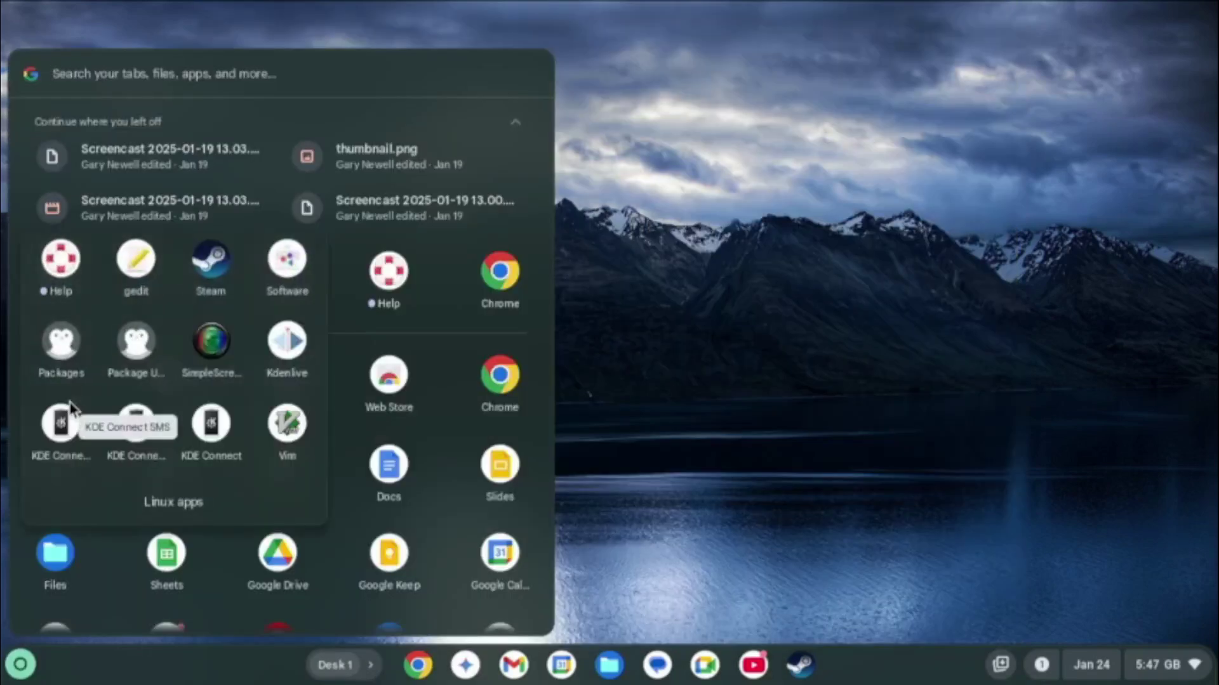
pyautogui.click(285, 262)
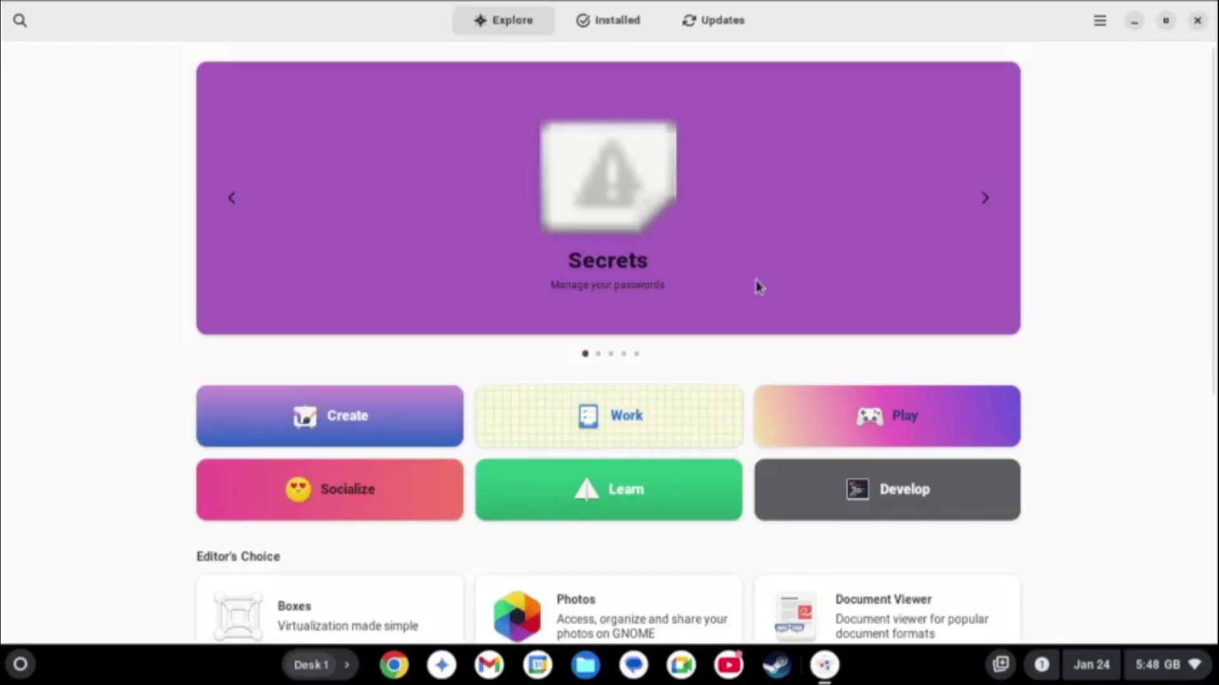
pyautogui.click(606, 26)
pyautogui.scroll(-3, 581, 348)
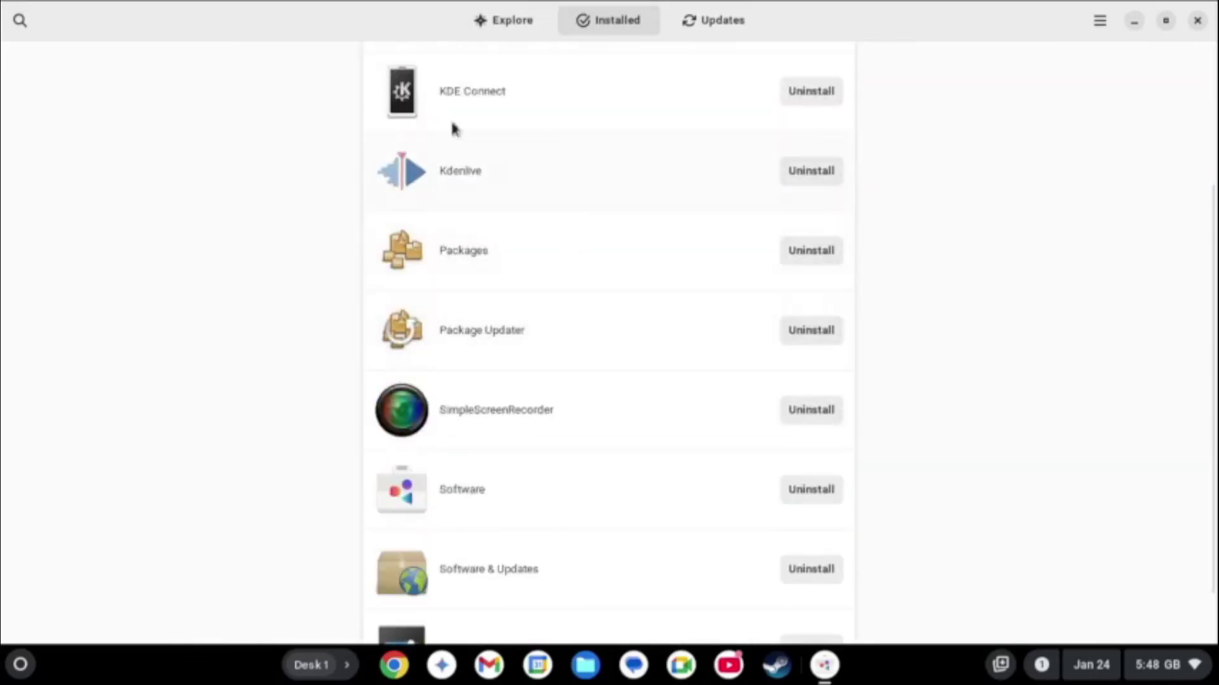
pyautogui.click(1101, 22)
pyautogui.click(1100, 26)
pyautogui.hotkey('ctrl', 'q')
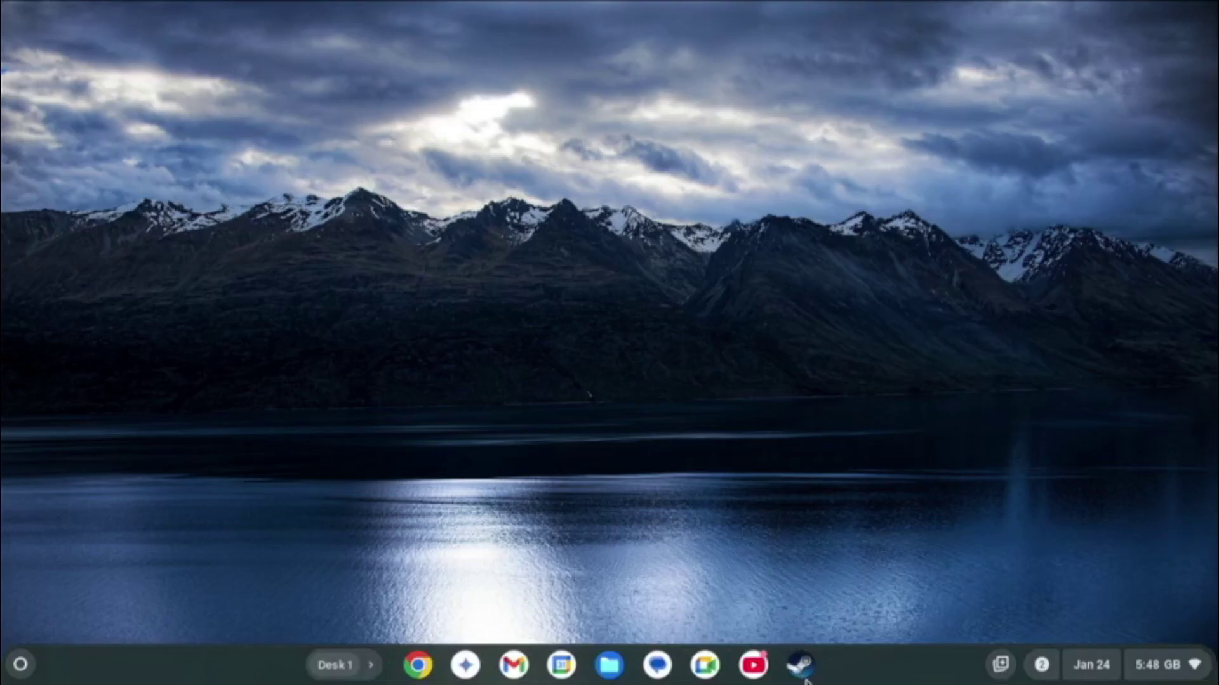
# Step: Start Steam so it downloads its 367,836 KB update, and bring up the app list
pyautogui.click(802, 674)
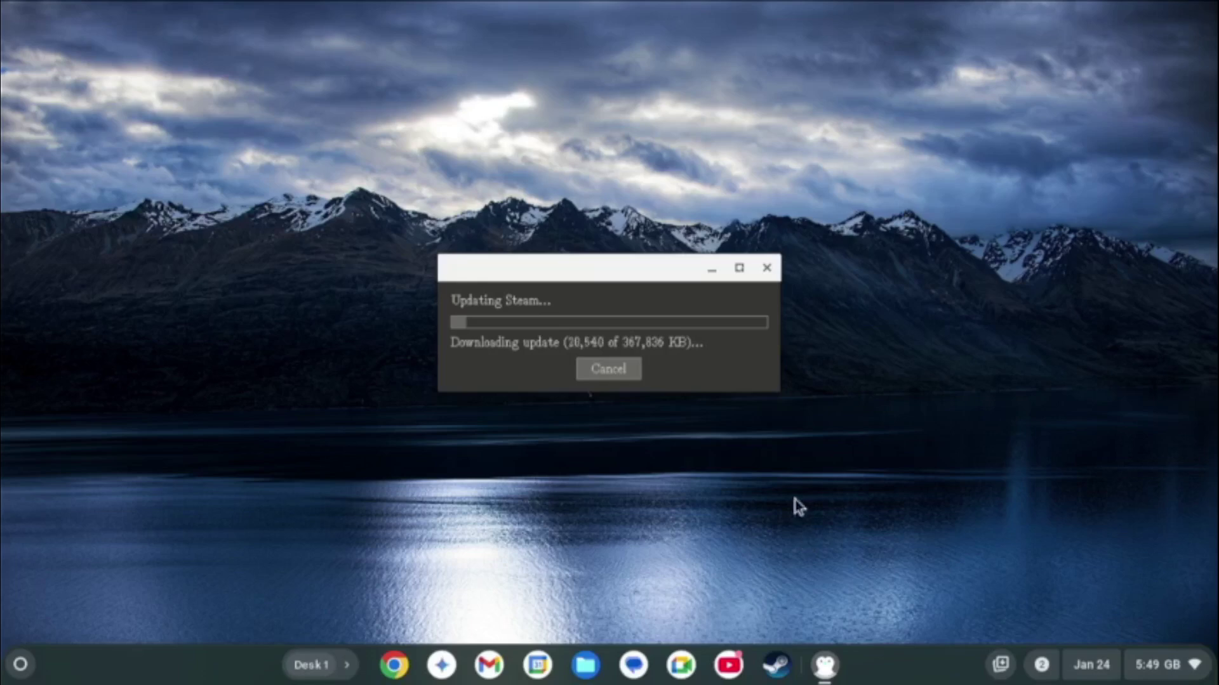
pyautogui.press('super')
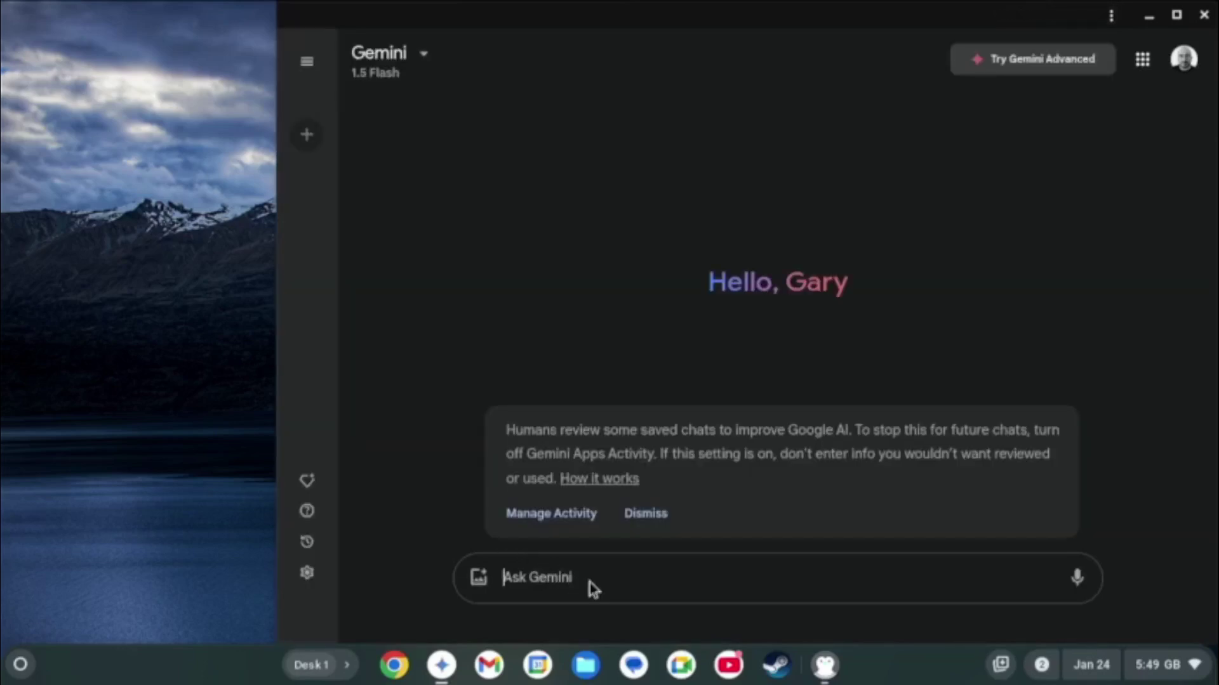
# Step: Ask Gemini for tips on using Chrome OS Flex and scroll through the answer
pyautogui.write('give me hints and tips for using chrome os flex')
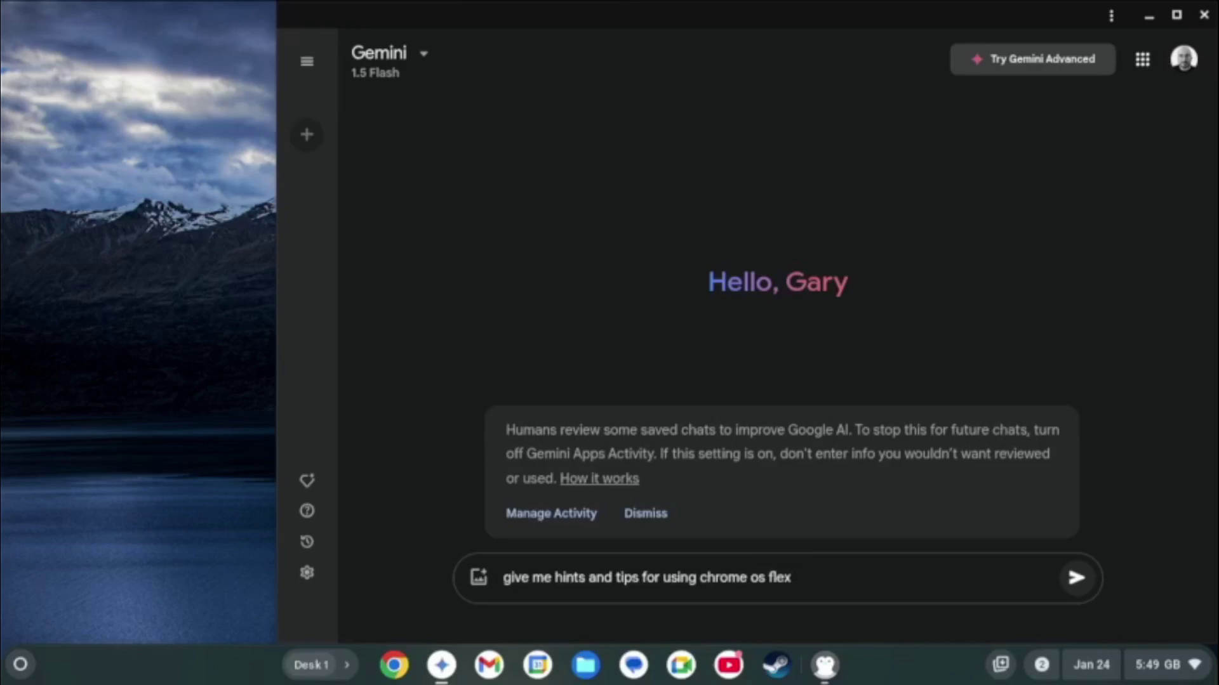
pyautogui.press('Return')
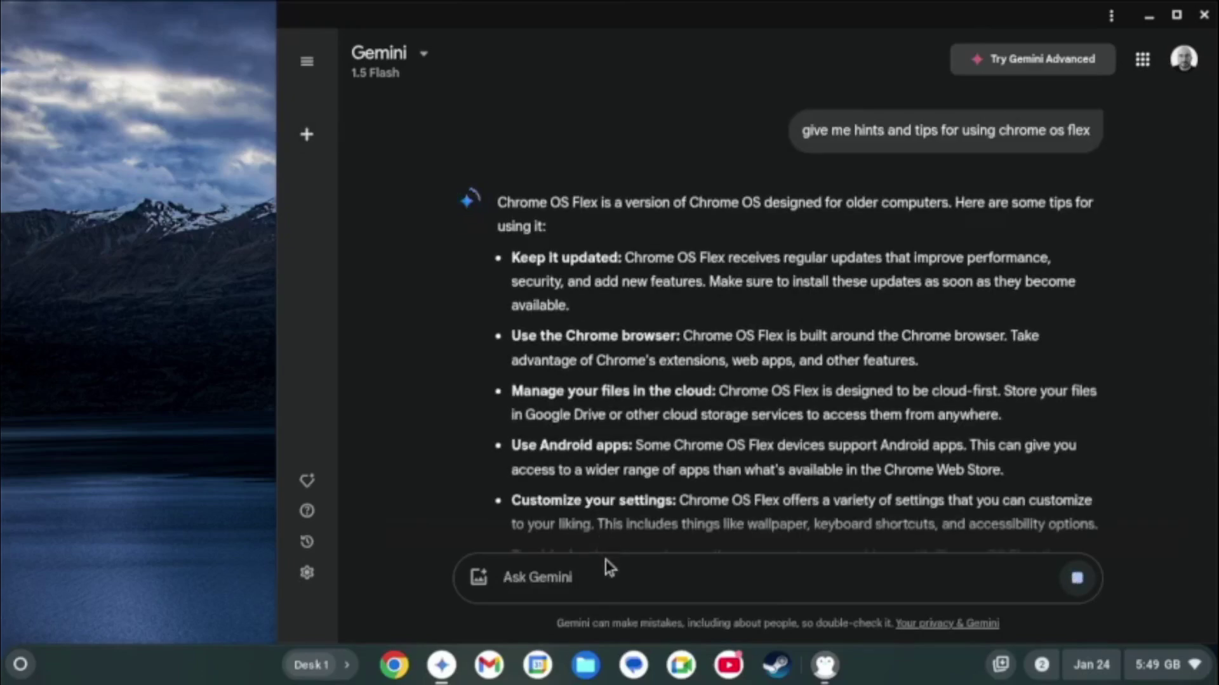
pyautogui.scroll(-1, 638, 419)
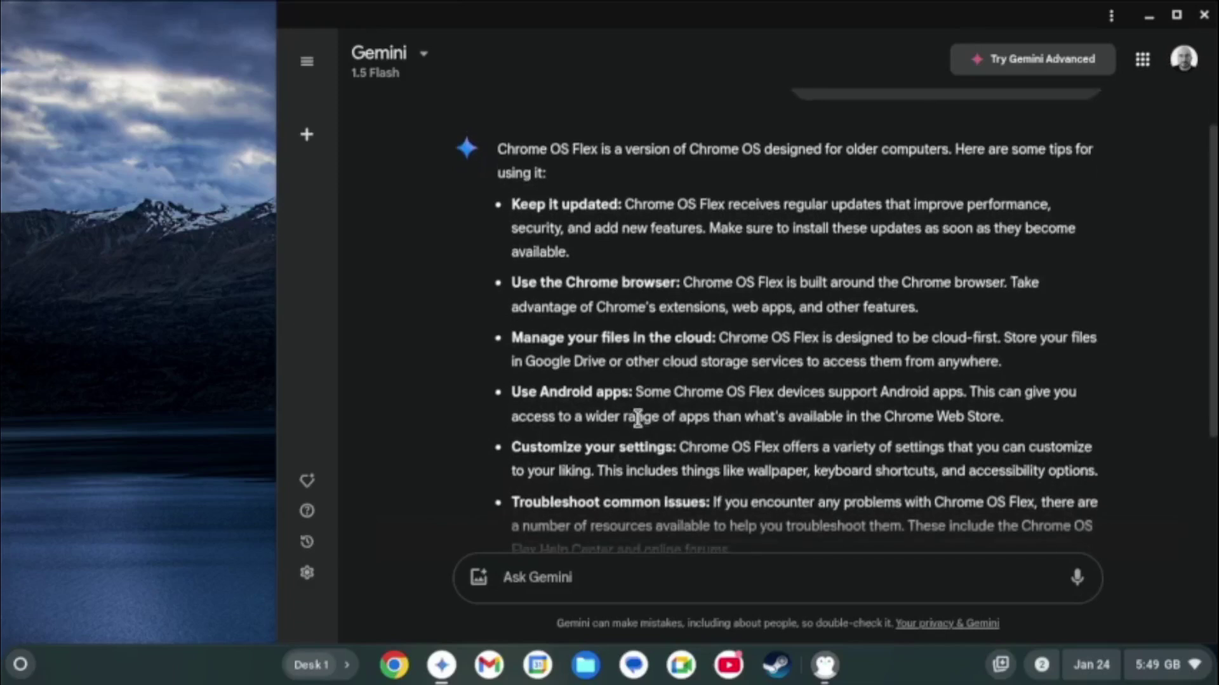
pyautogui.scroll(-3, 638, 419)
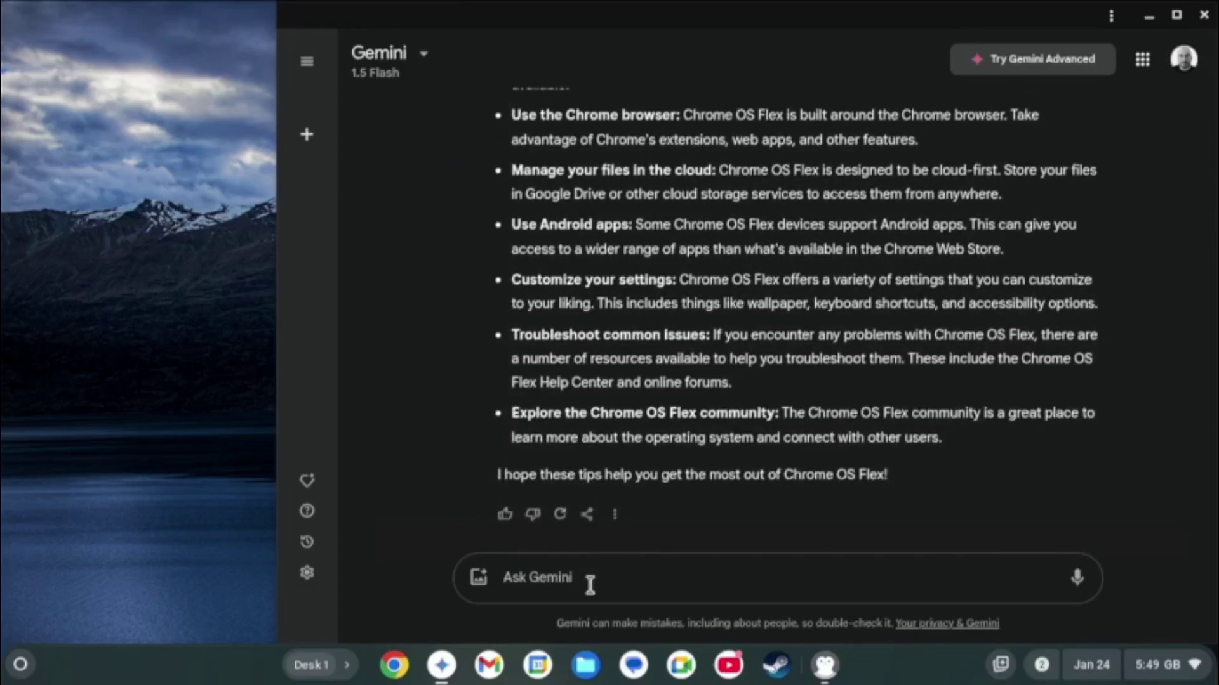
# Step: Ask 'how can i install flatpaks on chrome os flex', read the guide, and close Gemini
pyautogui.write('how can i install flatp')
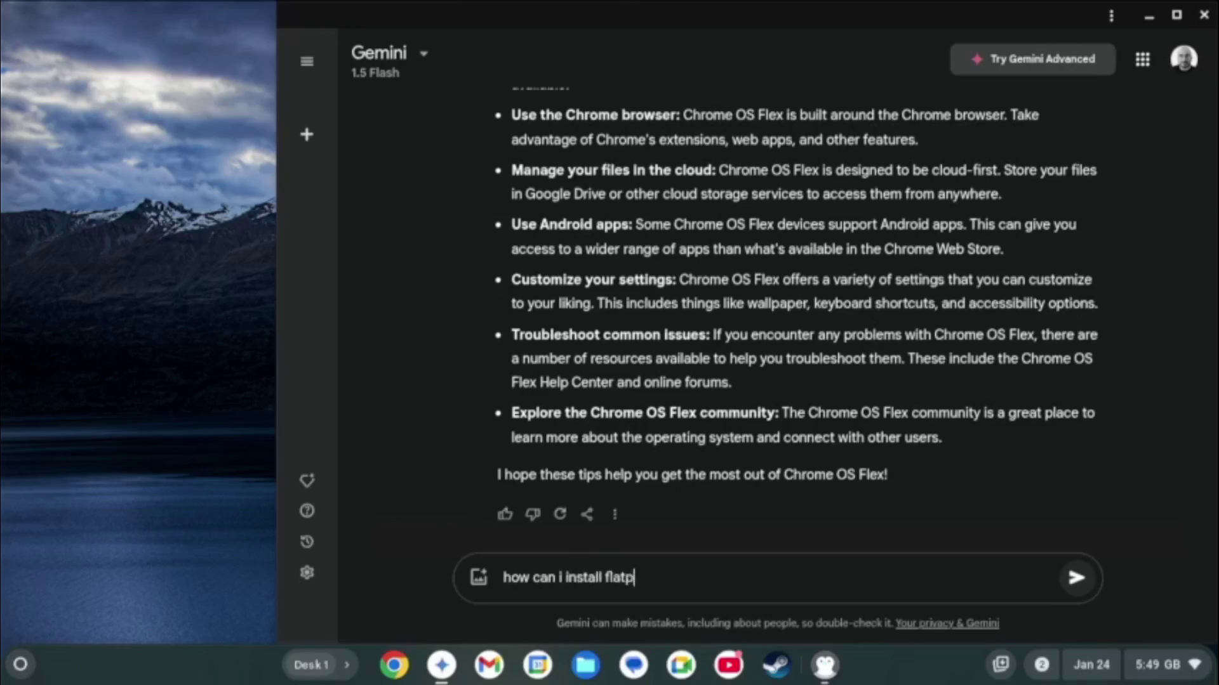
pyautogui.write('aks on chrome os flex')
pyautogui.press('Return')
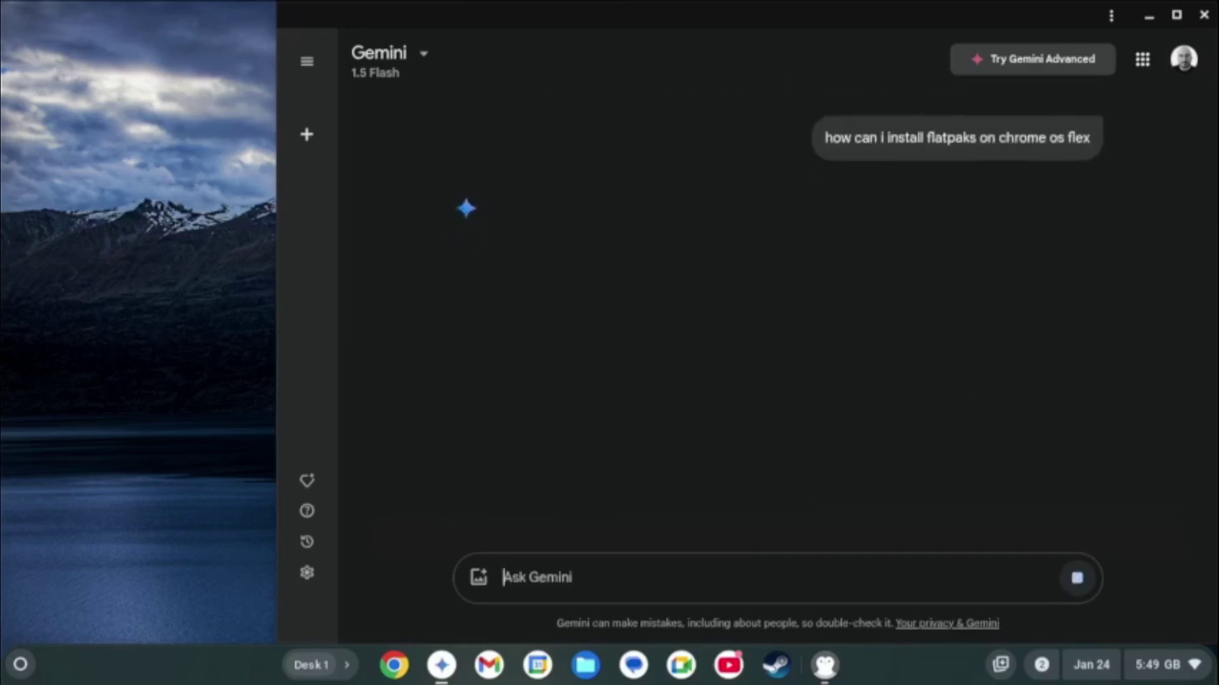
pyautogui.scroll(-5, 642, 437)
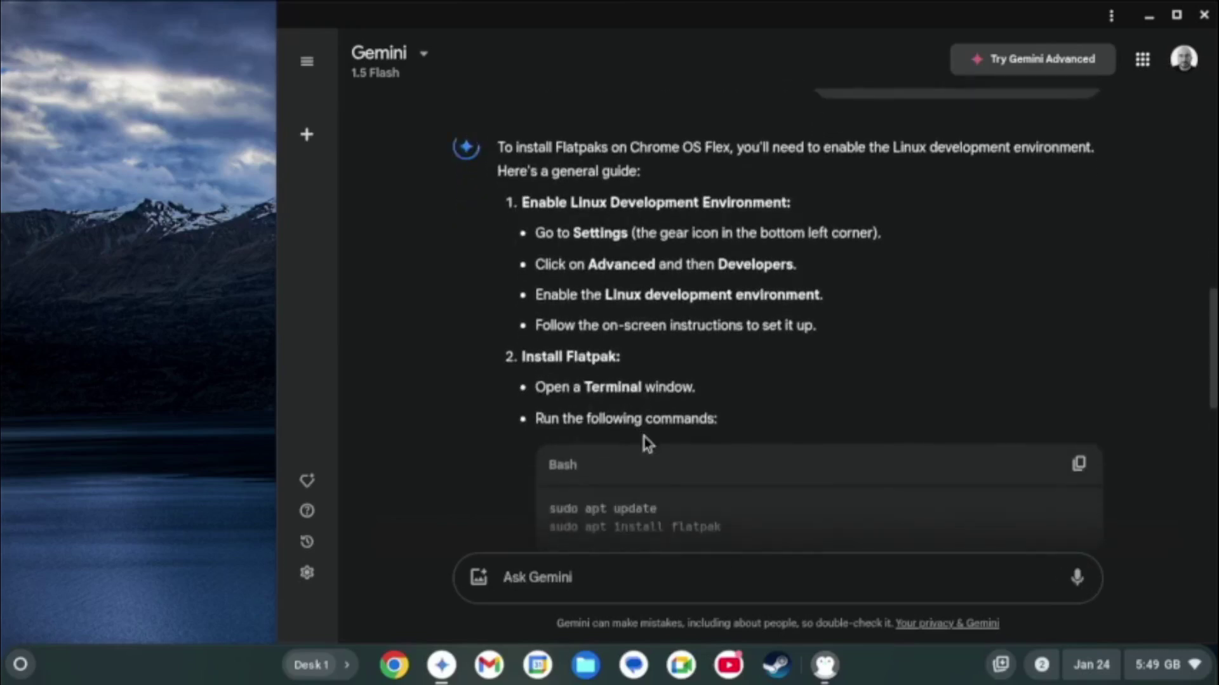
pyautogui.scroll(-6, 642, 438)
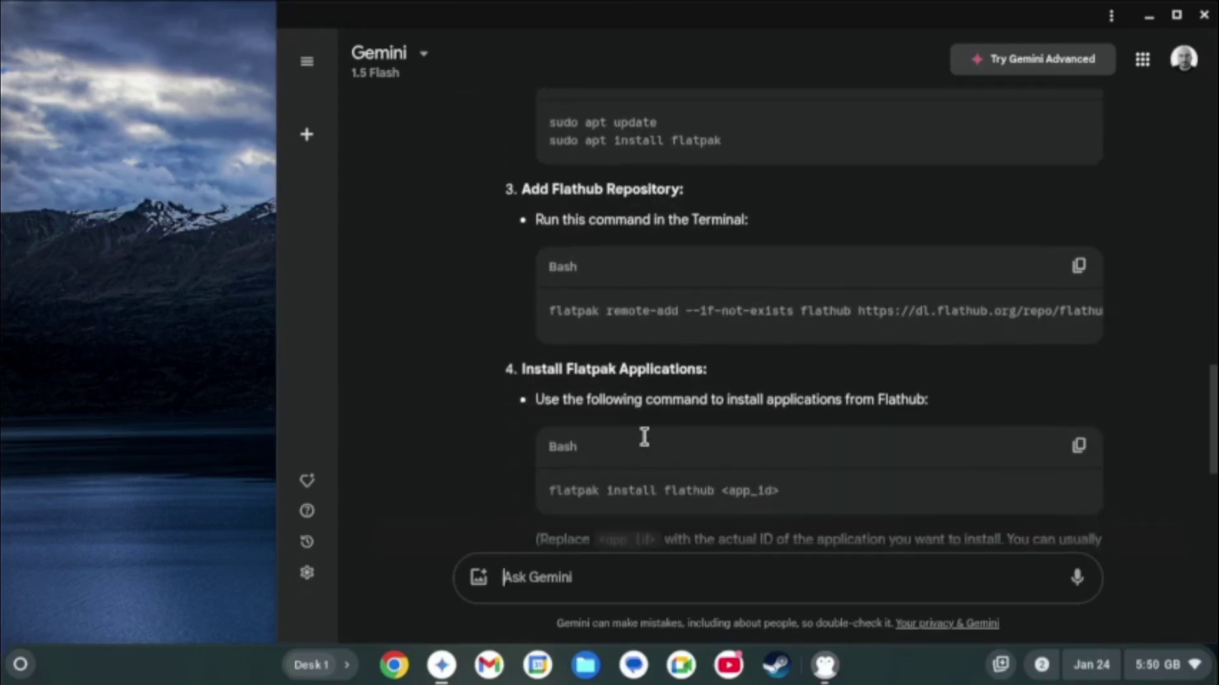
pyautogui.click(1204, 14)
# Step: Find YouTube in the launcher's app list, start it, and scroll its page
pyautogui.click(20, 664)
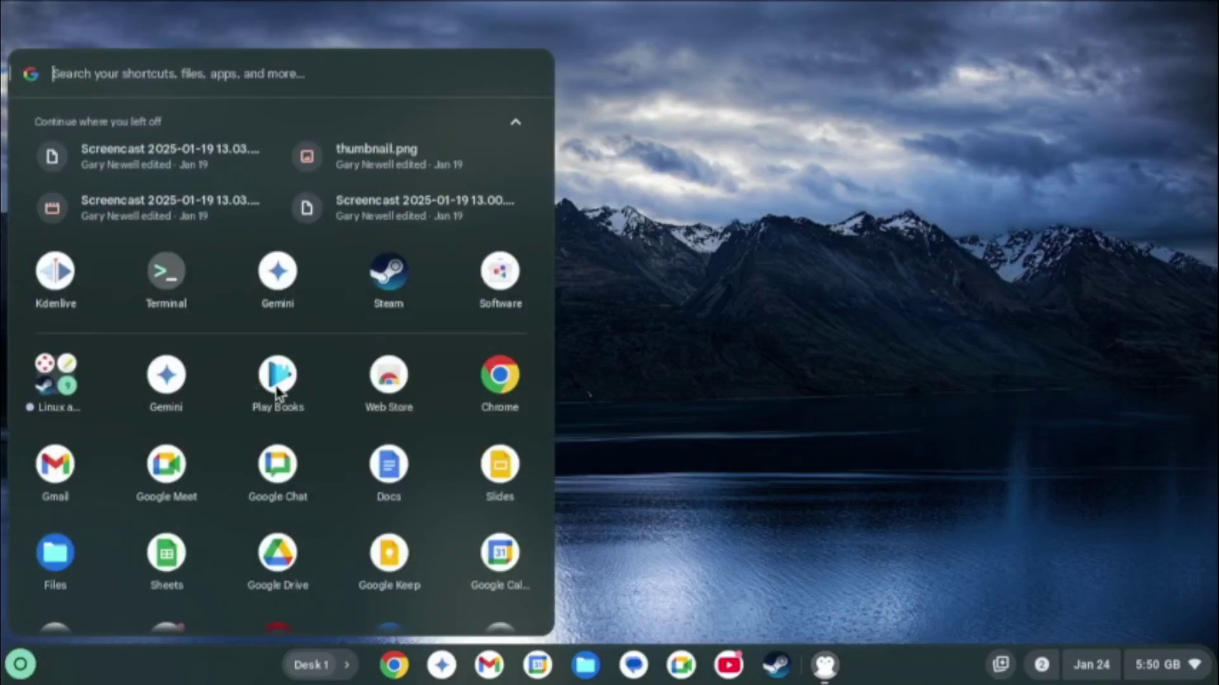
pyautogui.scroll(-2, 392, 424)
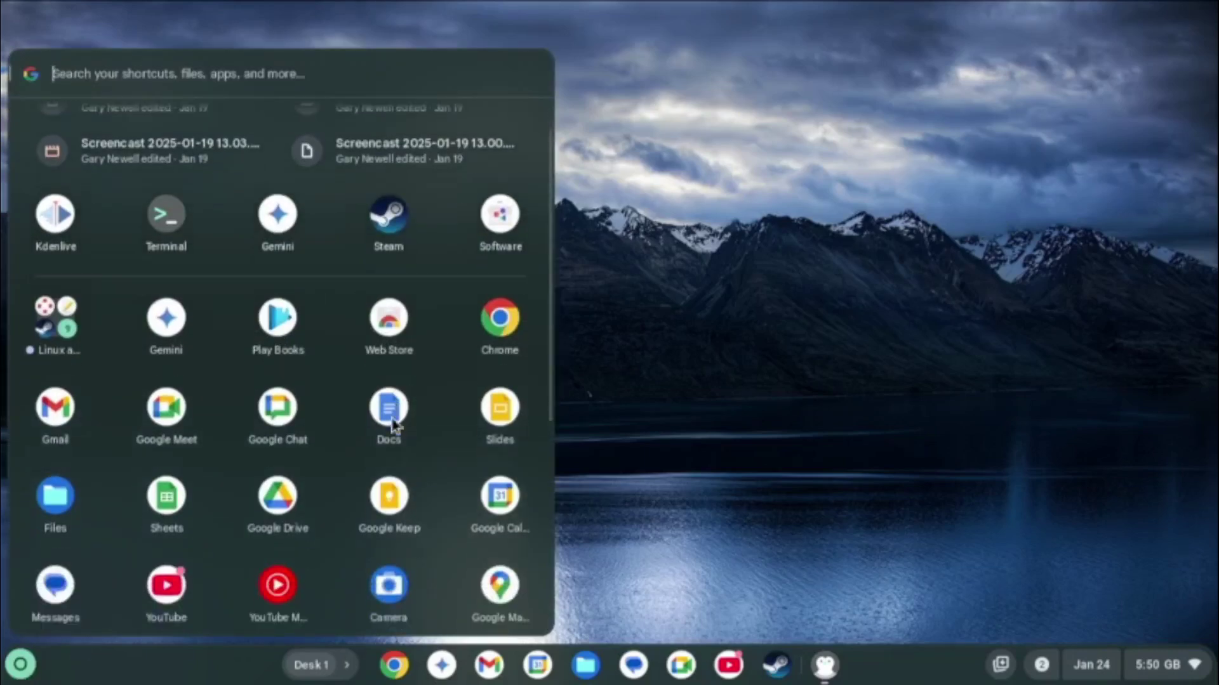
pyautogui.scroll(-5, 348, 440)
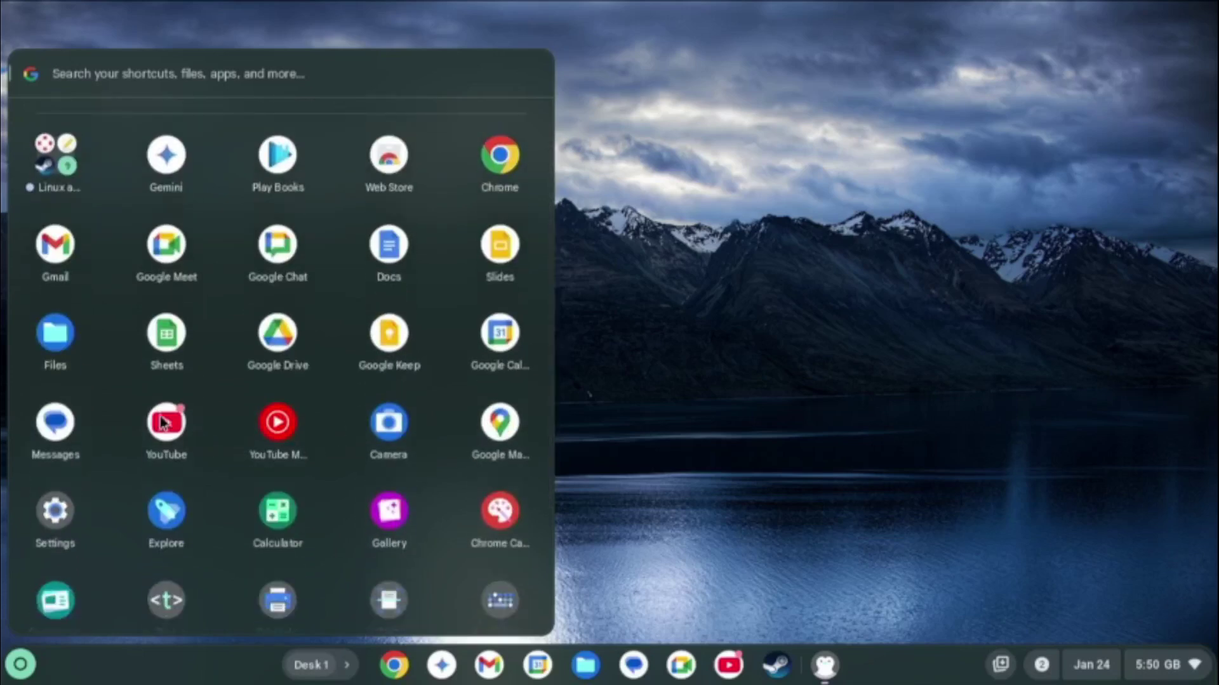
pyautogui.click(157, 422)
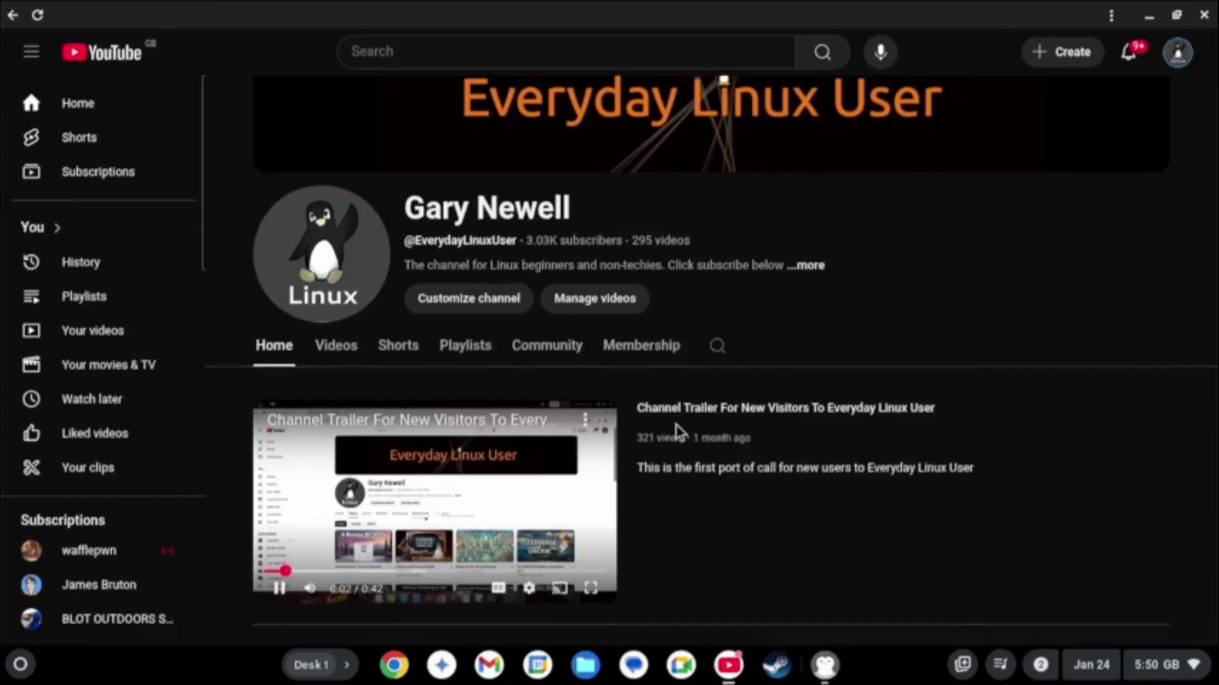
pyautogui.scroll(-1, 676, 431)
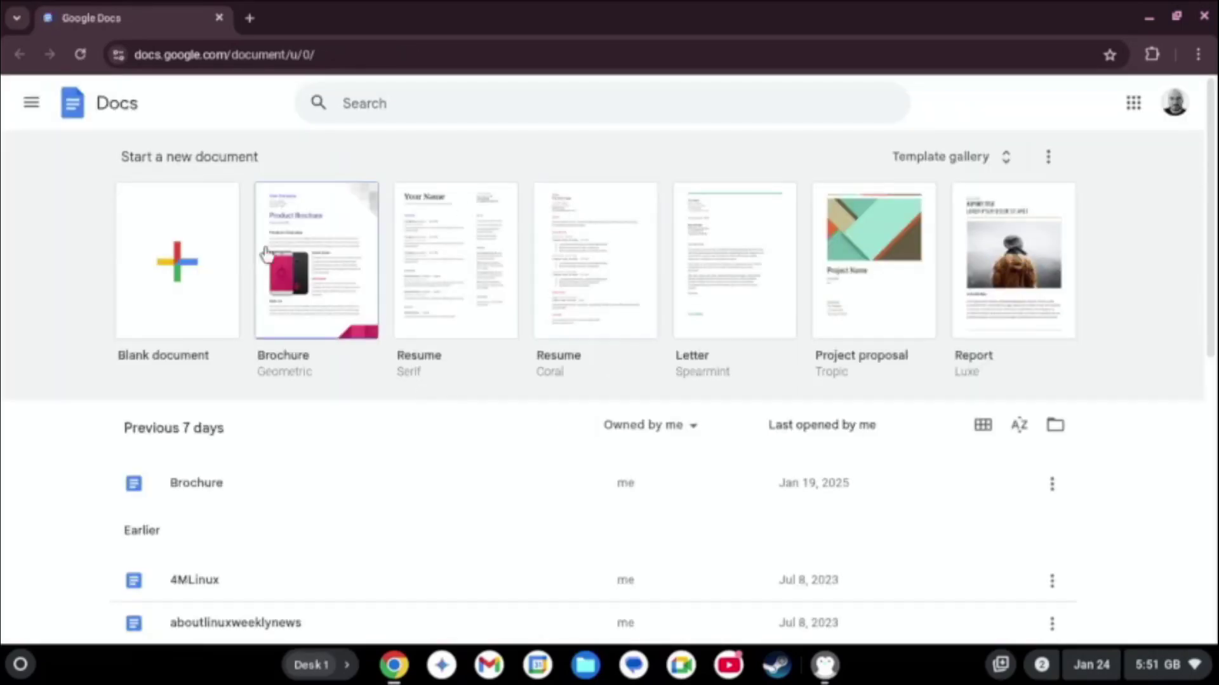
# Step: Create a new Google Docs document from the Brochure (Geometric) template and scroll through it
pyautogui.click(300, 276)
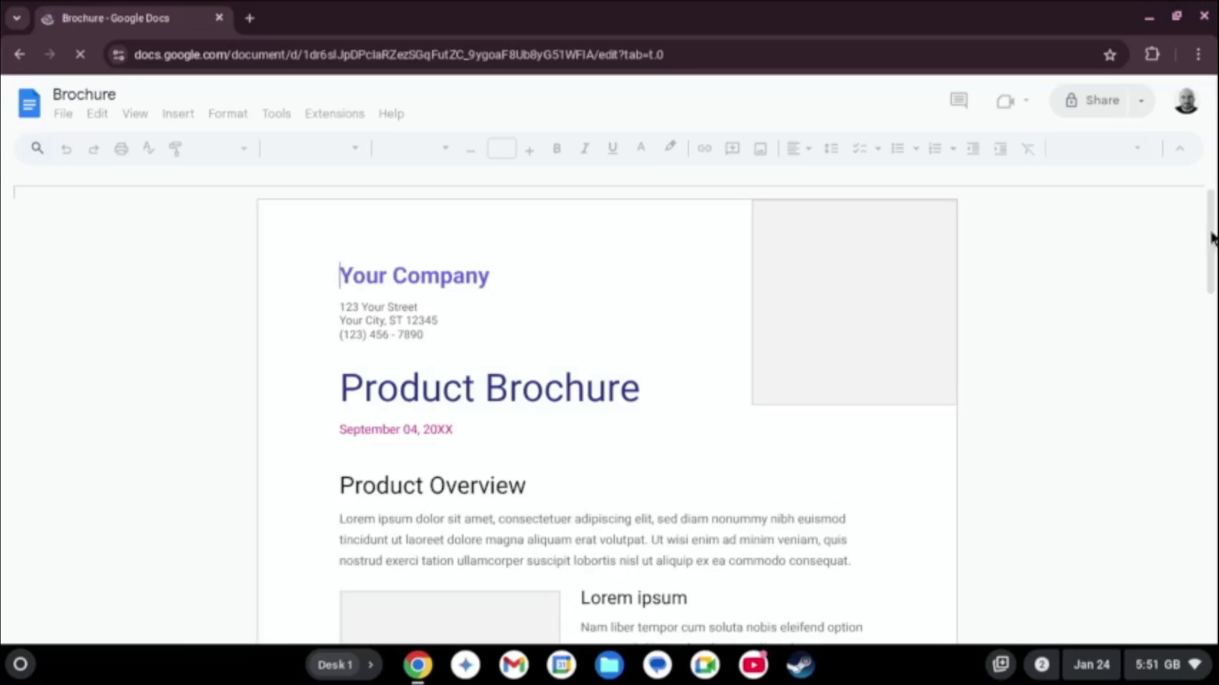
pyautogui.moveTo(1208, 239); pyautogui.dragTo(1189, 558)
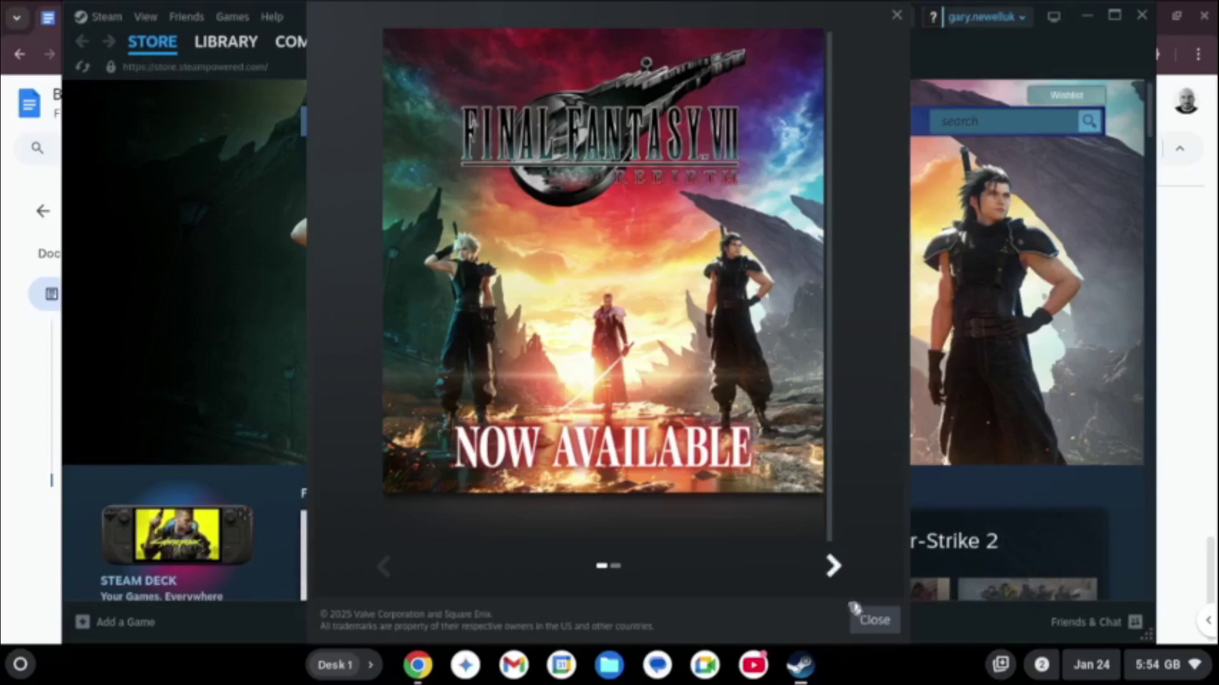
# Step: Dismiss Steam's Final Fantasy VII promotion popup
pyautogui.click(875, 623)
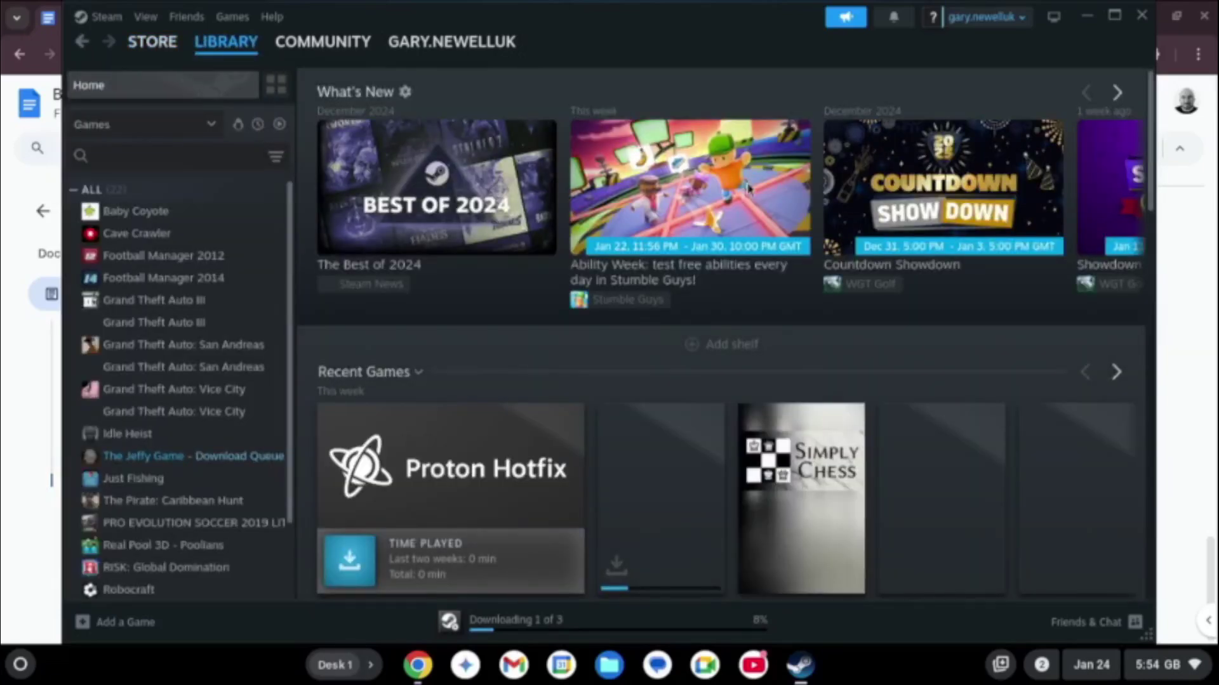
# Step: Close the Steam window and open the app launcher
pyautogui.click(1140, 20)
pyautogui.click(1146, 18)
pyautogui.click(21, 664)
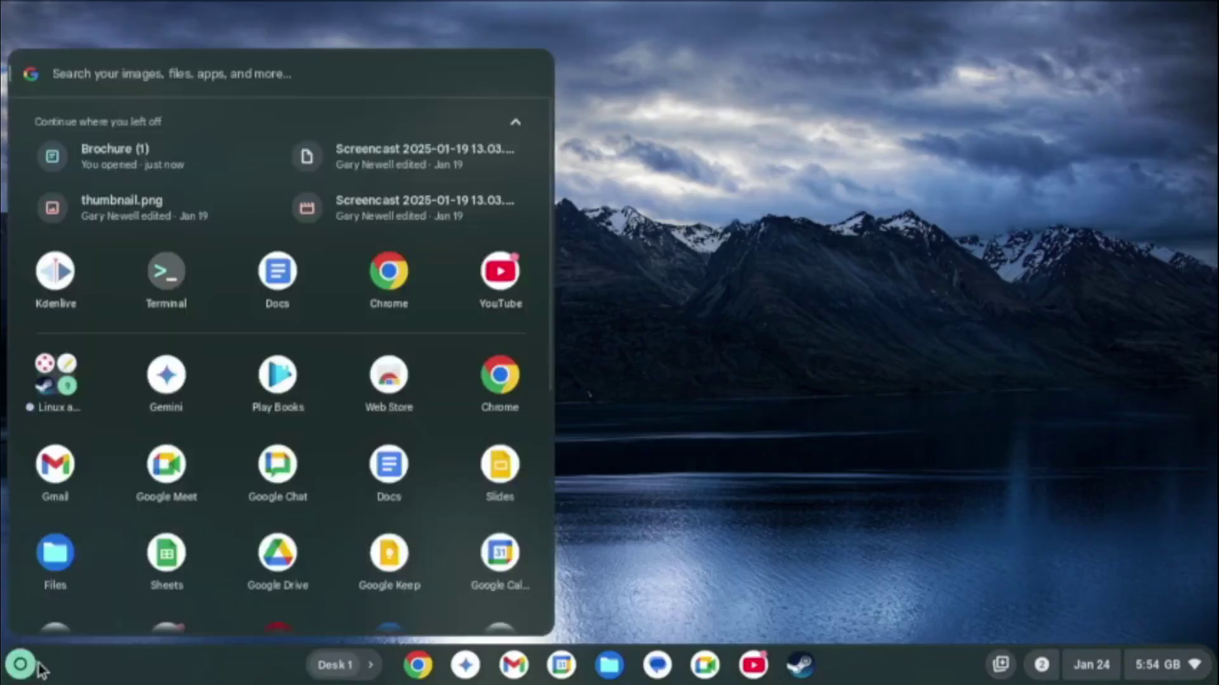
pyautogui.scroll(-5, 295, 487)
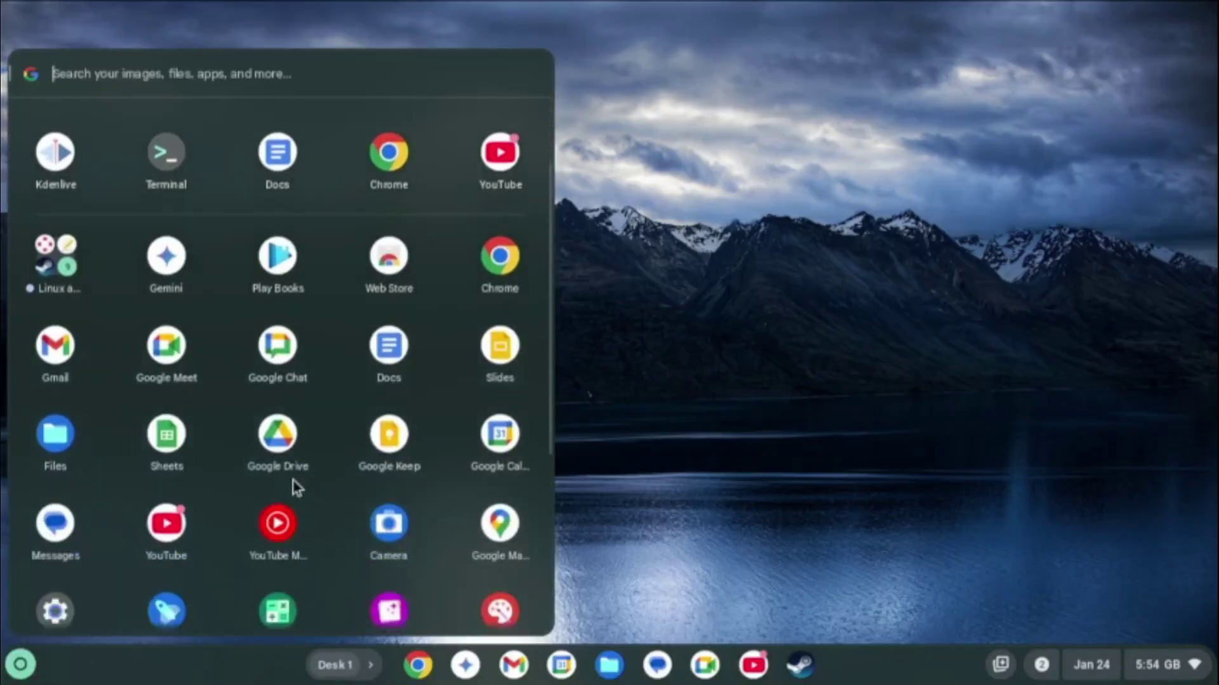
# Step: Browse Explore's Apps and games recommendations, then close Explore
pyautogui.click(166, 501)
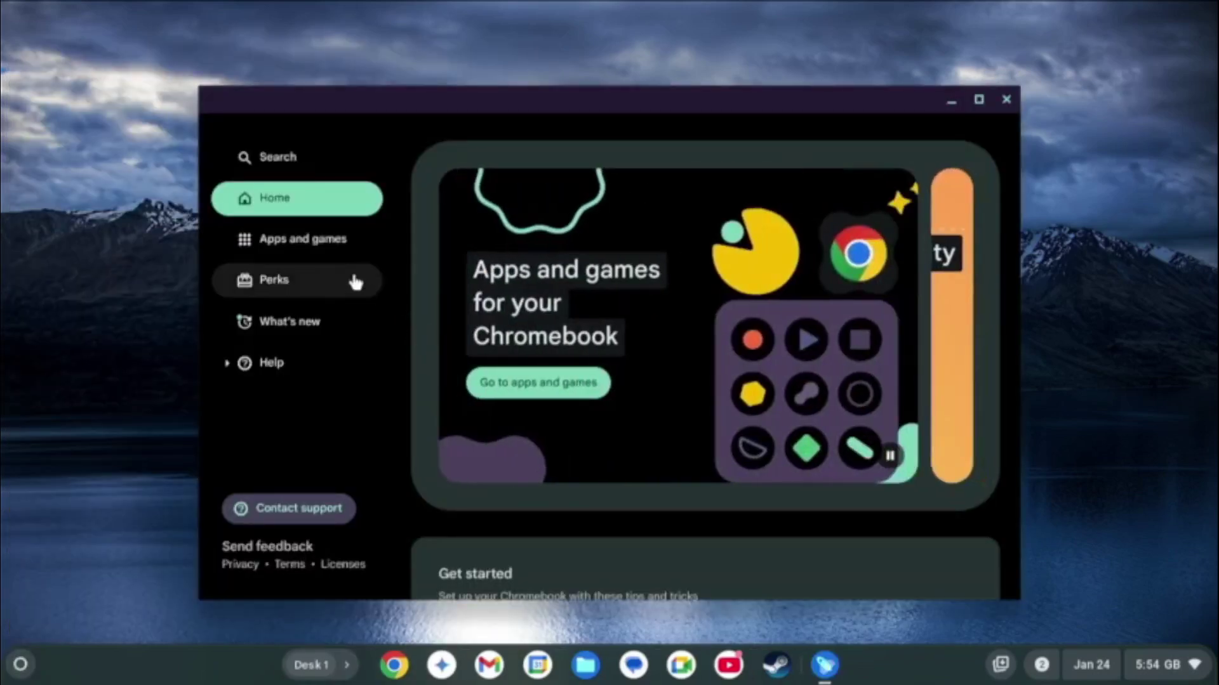
pyautogui.click(324, 254)
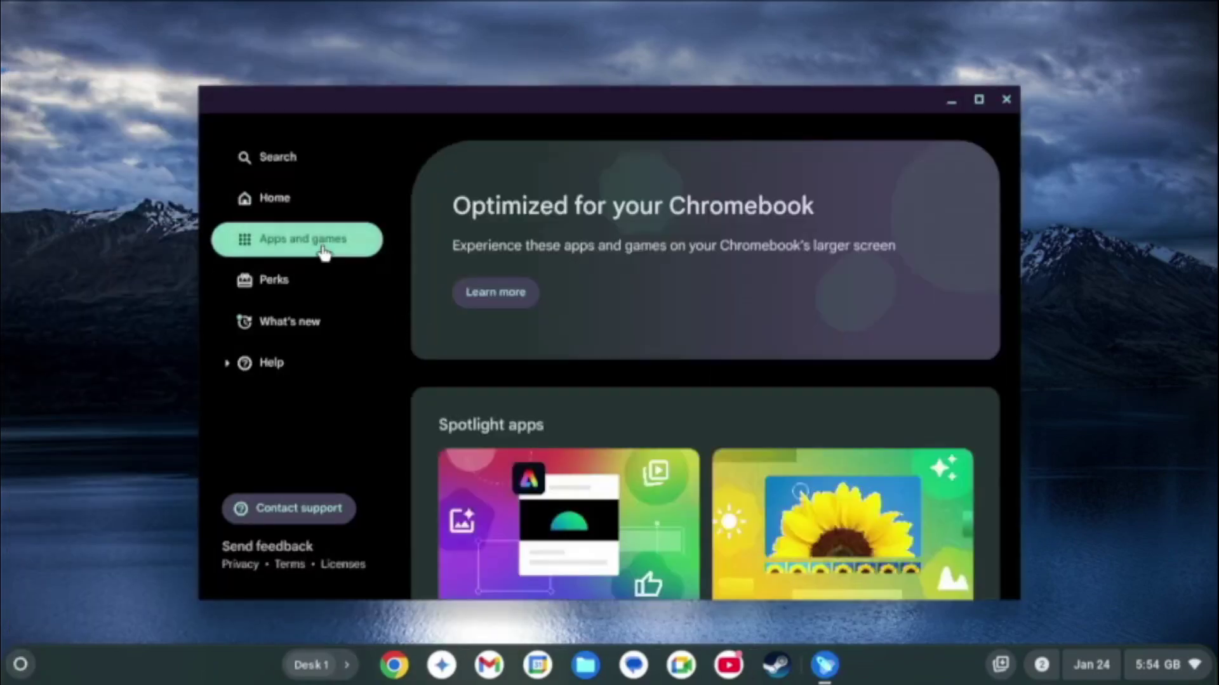
pyautogui.click(1006, 99)
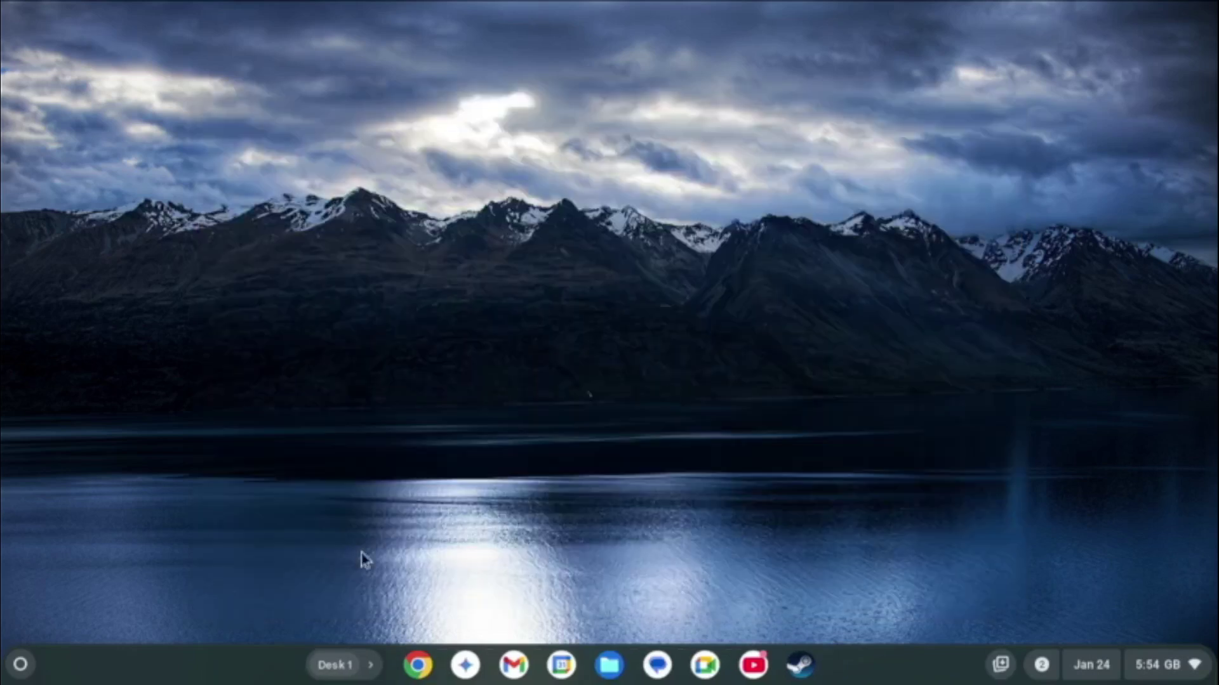
# Step: Open the app launcher and scroll down to the bottom rows with Spotify and Evernote
pyautogui.click(28, 666)
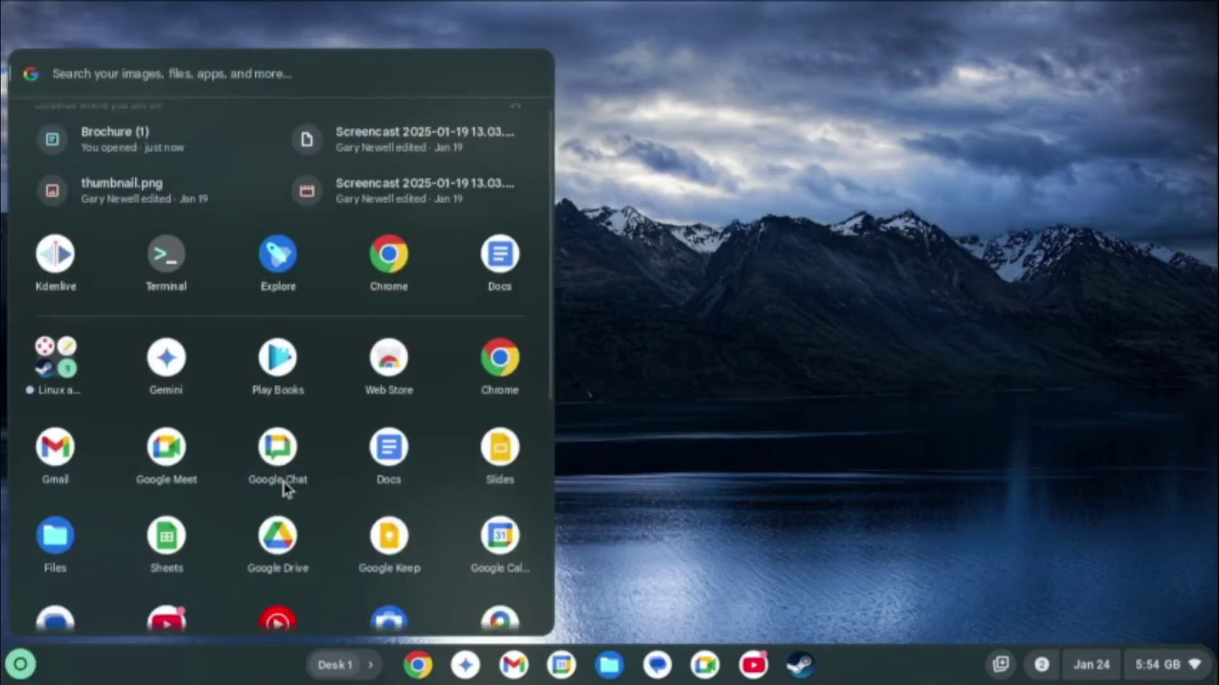
pyautogui.scroll(-2, 283, 484)
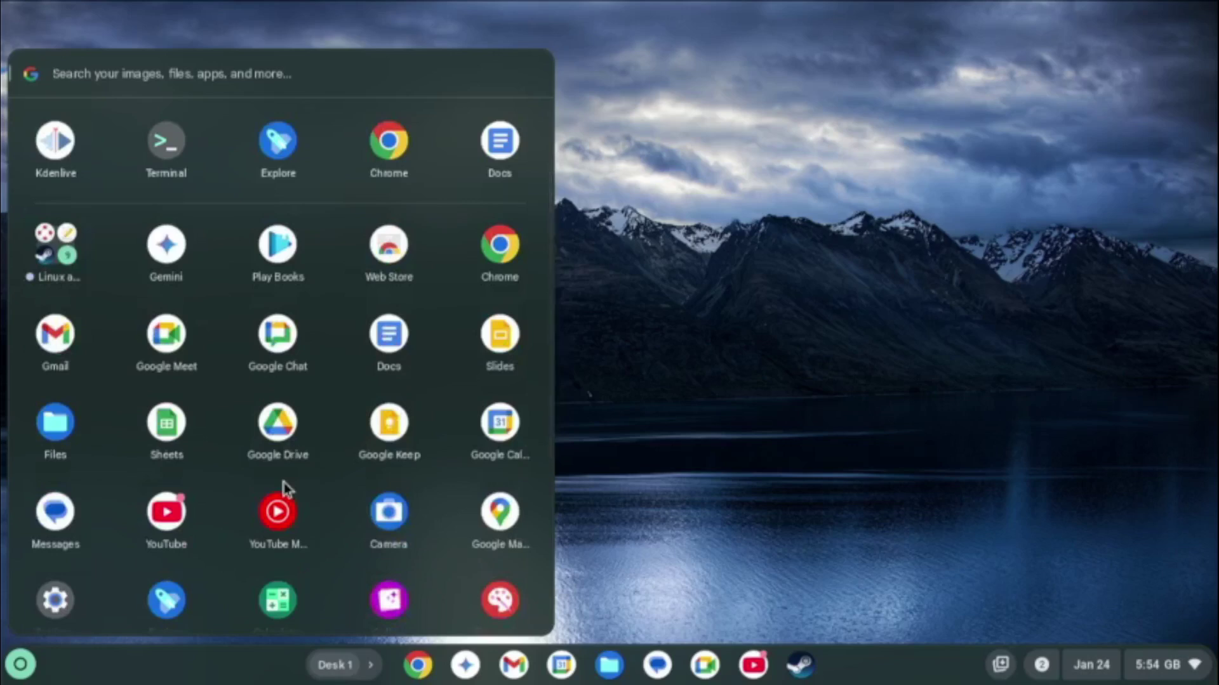
pyautogui.scroll(-4, 283, 482)
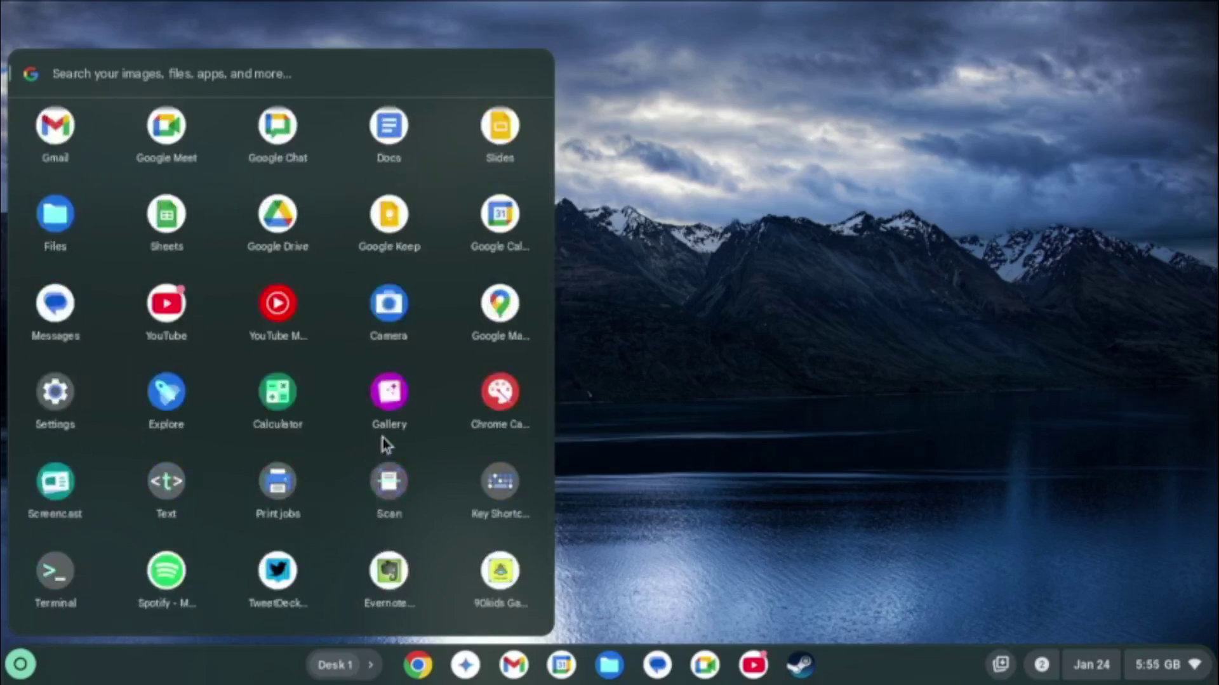
# Step: Launch the Spotify web player, close it, and return to the app launcher
pyautogui.click(181, 575)
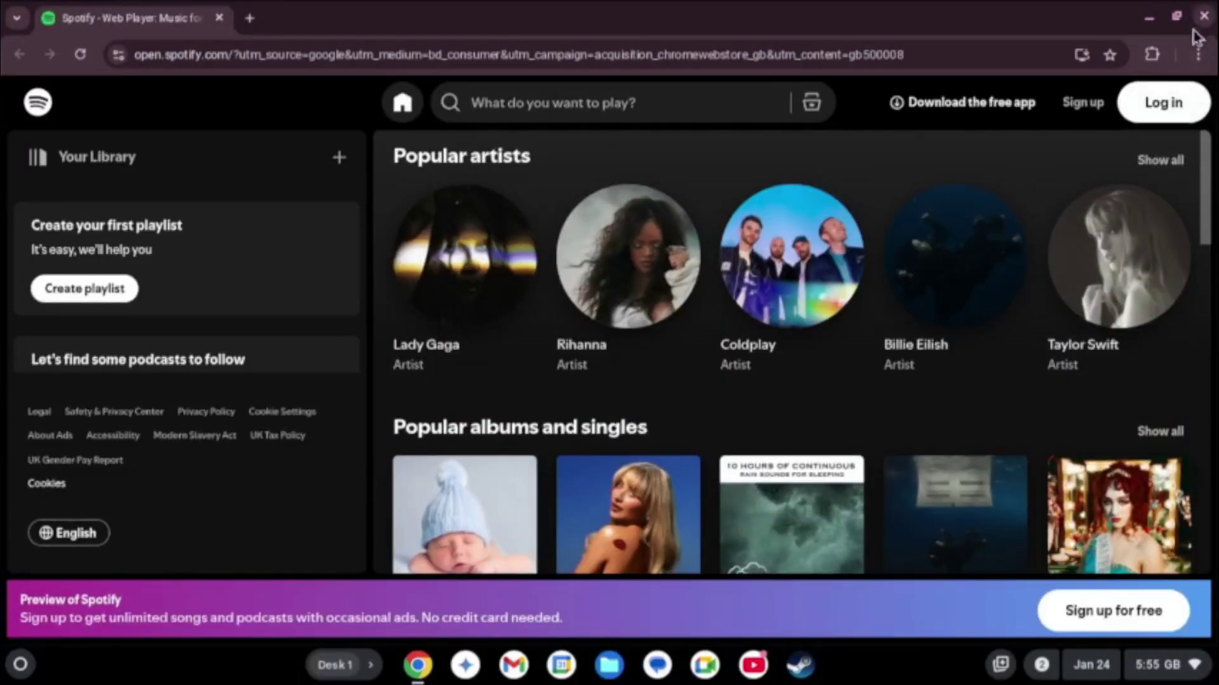
pyautogui.click(1204, 17)
pyautogui.press('super')
pyautogui.scroll(-7, 238, 481)
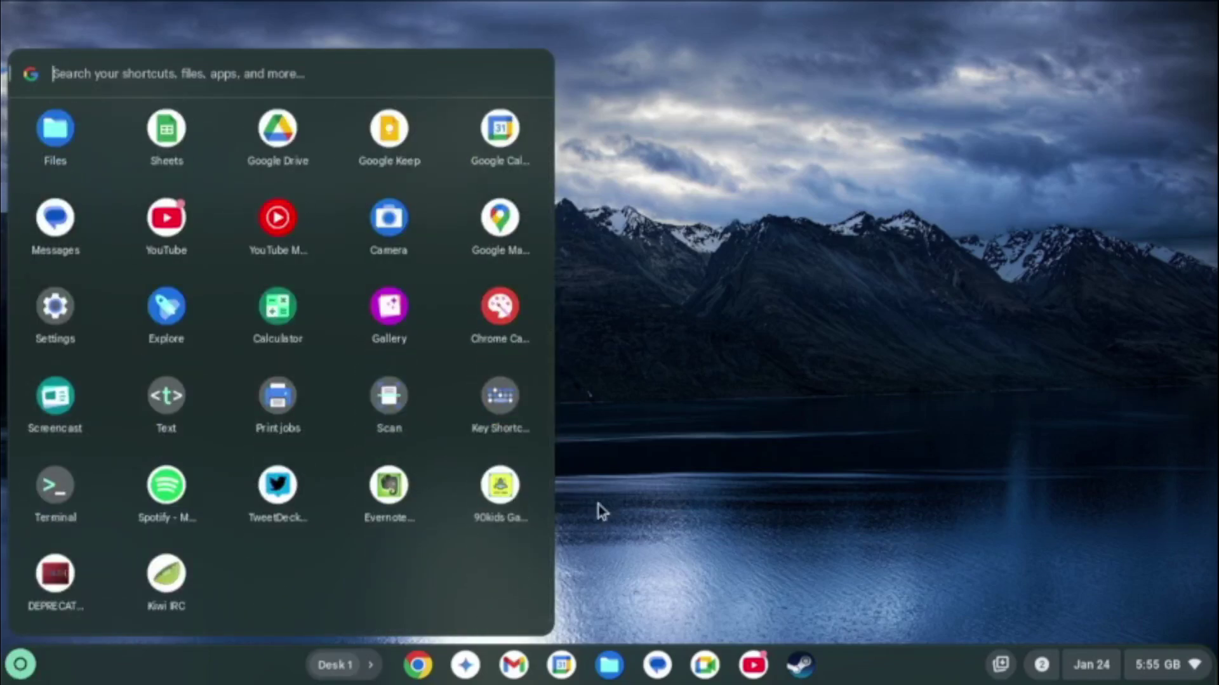
# Step: Open Super Mario Flash on 90kids Games and start a 1 Player Game at Level 1
pyautogui.click(500, 511)
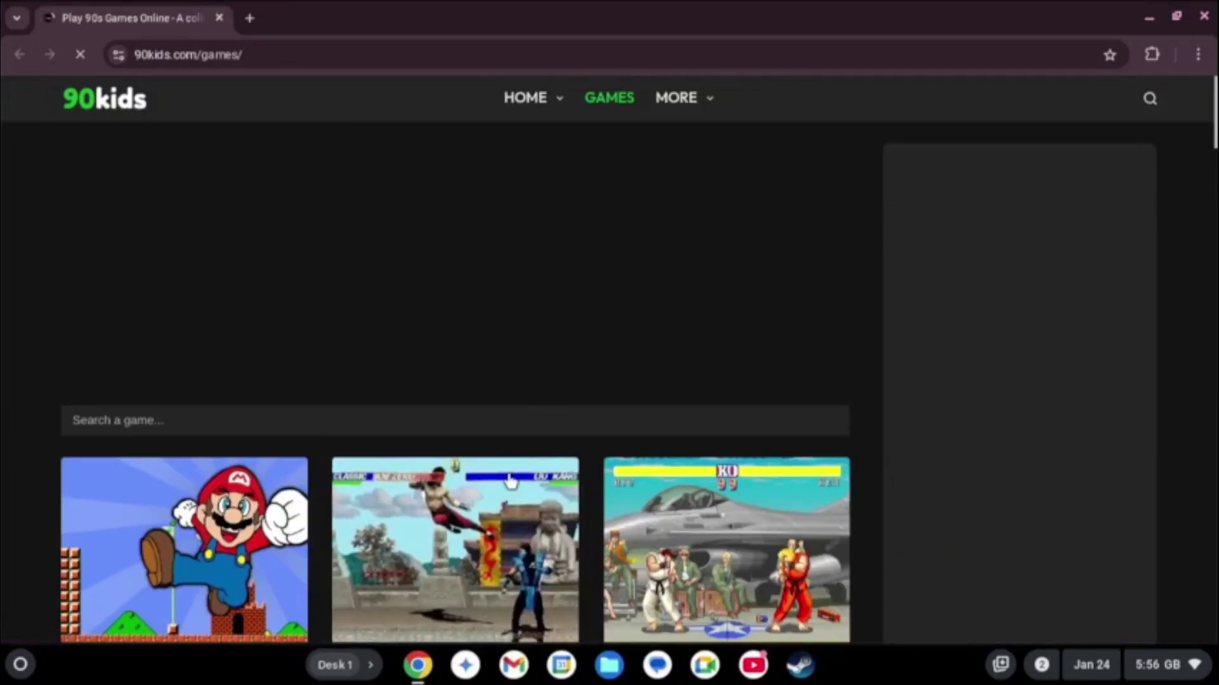
pyautogui.click(164, 484)
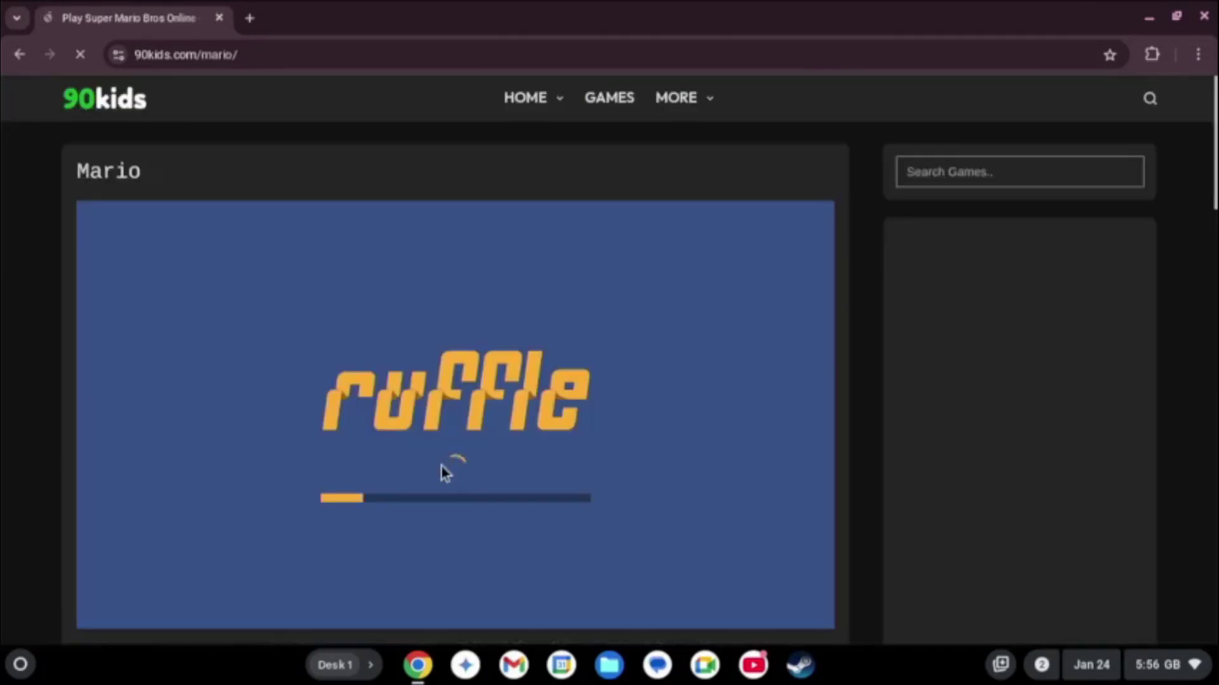
pyautogui.scroll(-2, 686, 441)
pyautogui.scroll(1, 680, 438)
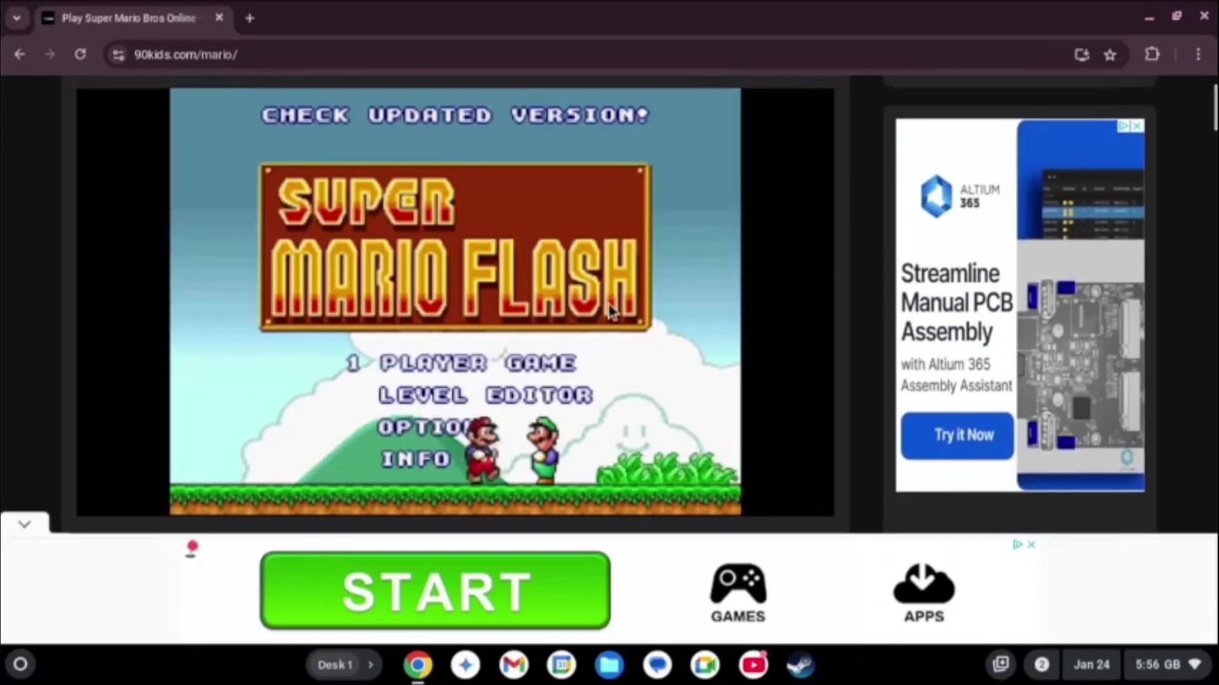
pyautogui.click(495, 363)
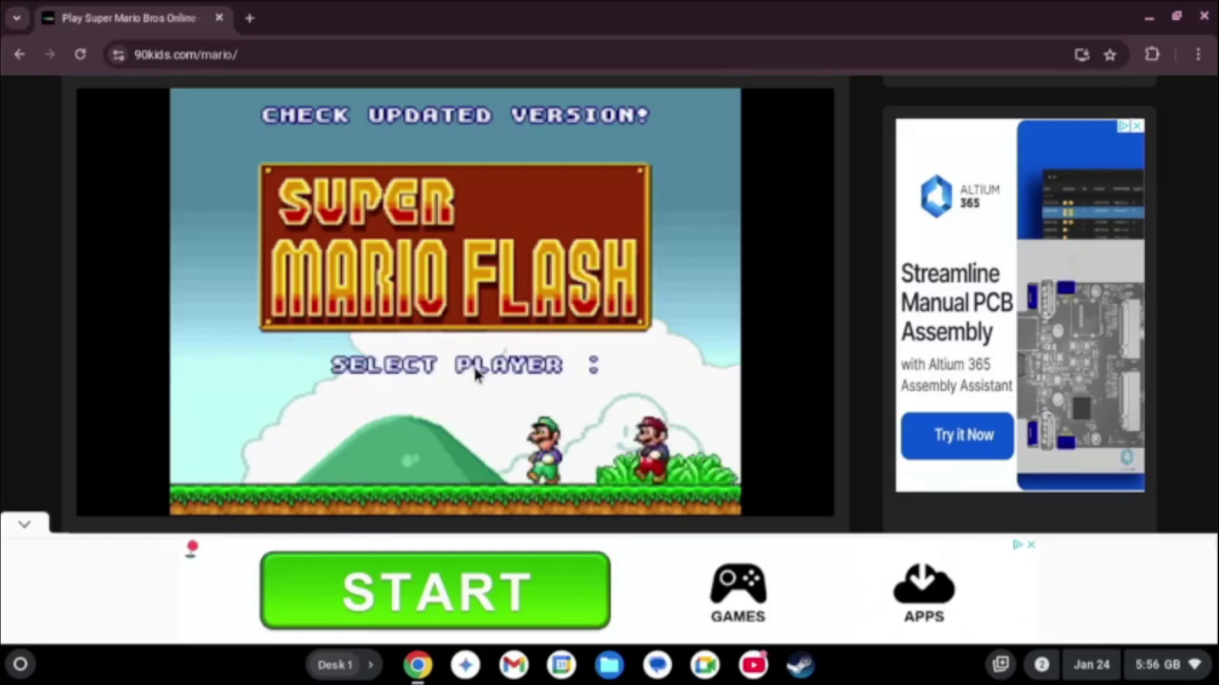
pyautogui.click(688, 444)
# Step: Play Mario through Level 1, down the green pipe and across the underground level
pyautogui.press('Right')
pyautogui.press('Up')
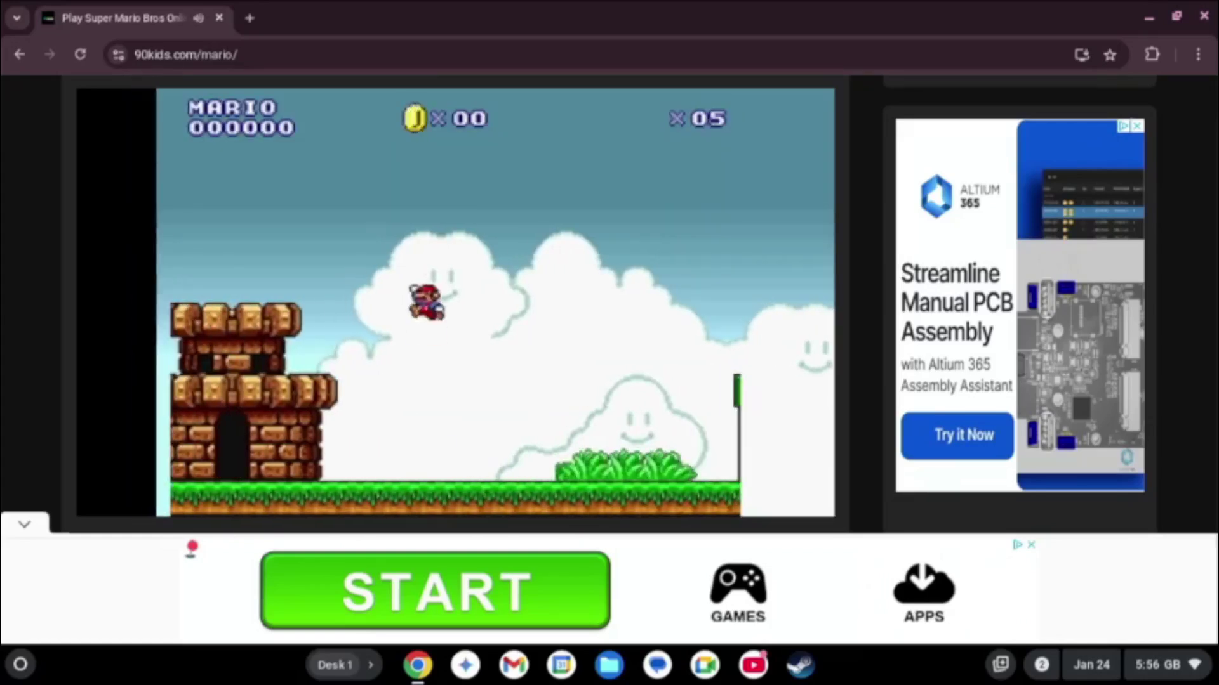
pyautogui.press('Up')
pyautogui.press('Right')
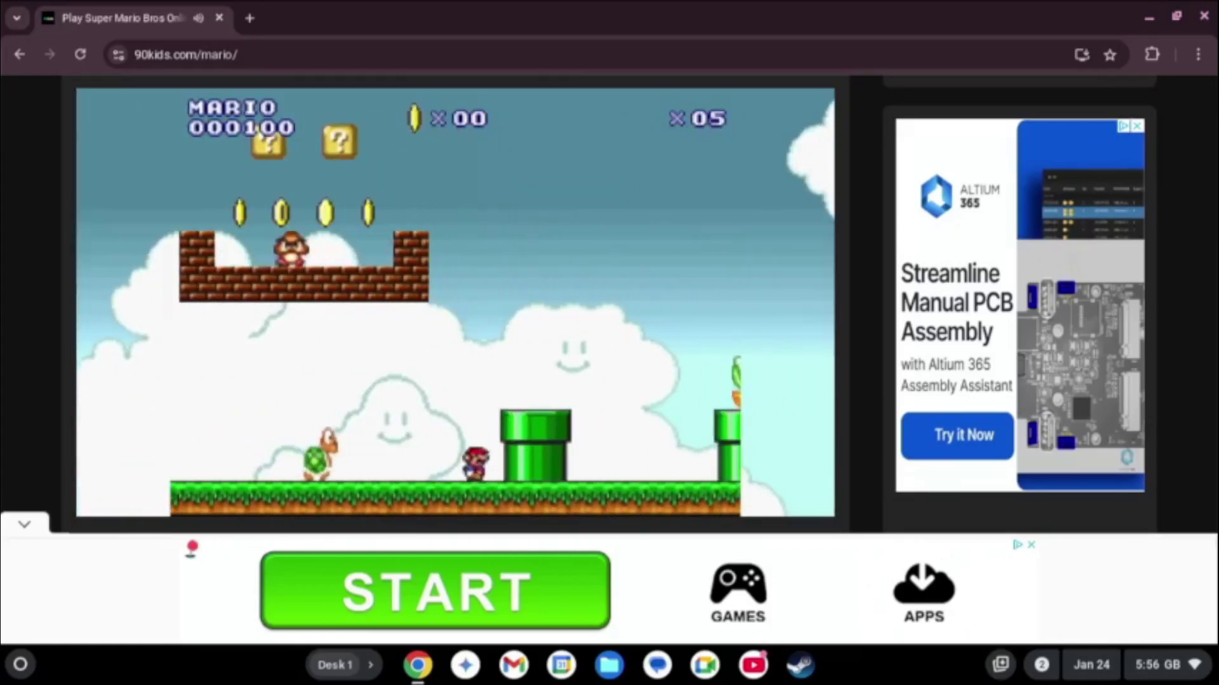
pyautogui.press('Up')
pyautogui.press('Down')
pyautogui.press('Right')
pyautogui.press('Up')
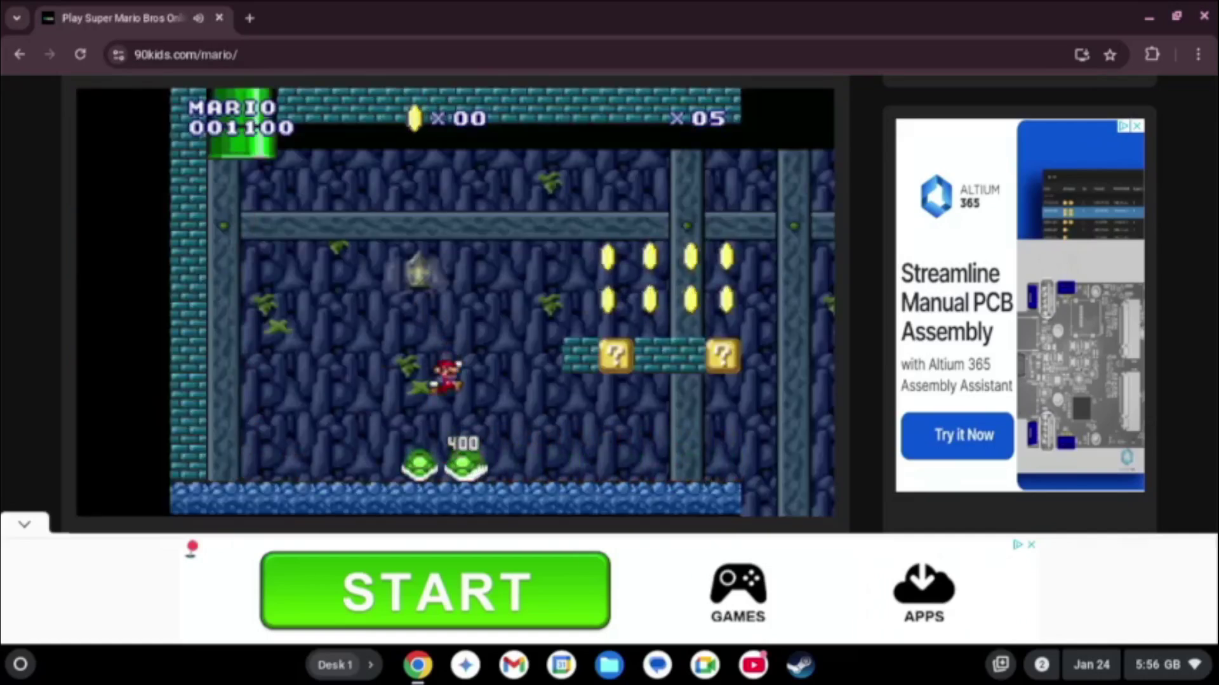
pyautogui.press('Up')
# Step: Close the game, open Google Calendar, and switch to an empty Desk 2
pyautogui.click(1204, 16)
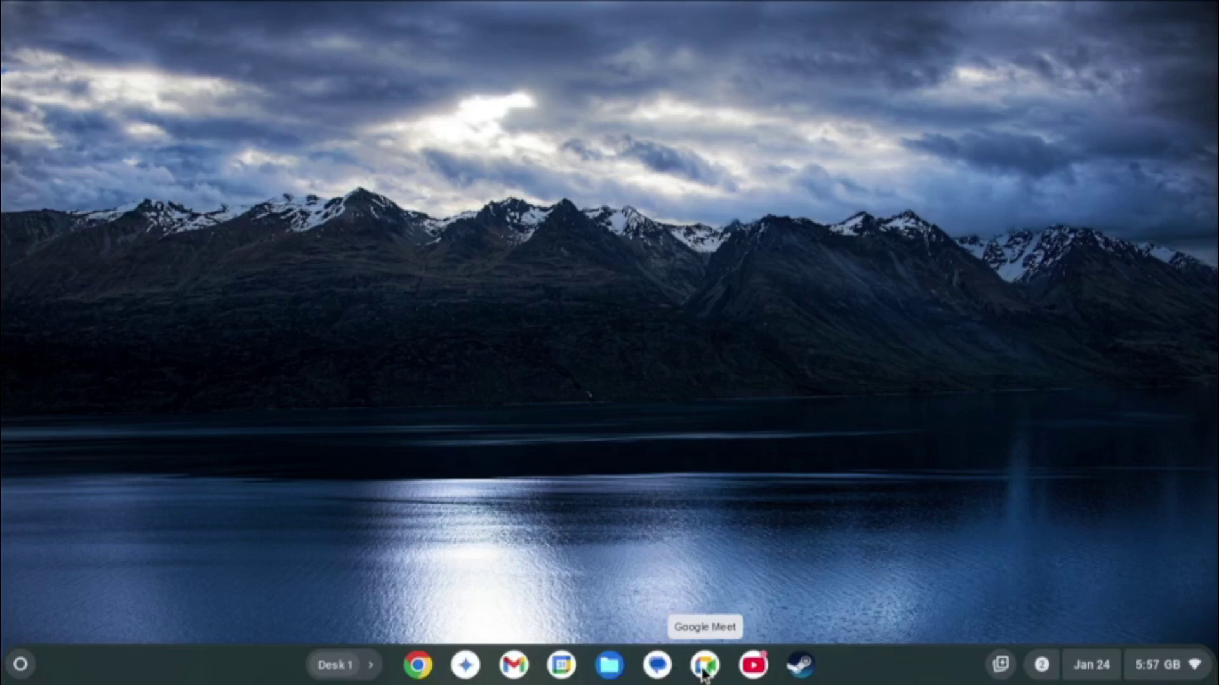
pyautogui.click(562, 666)
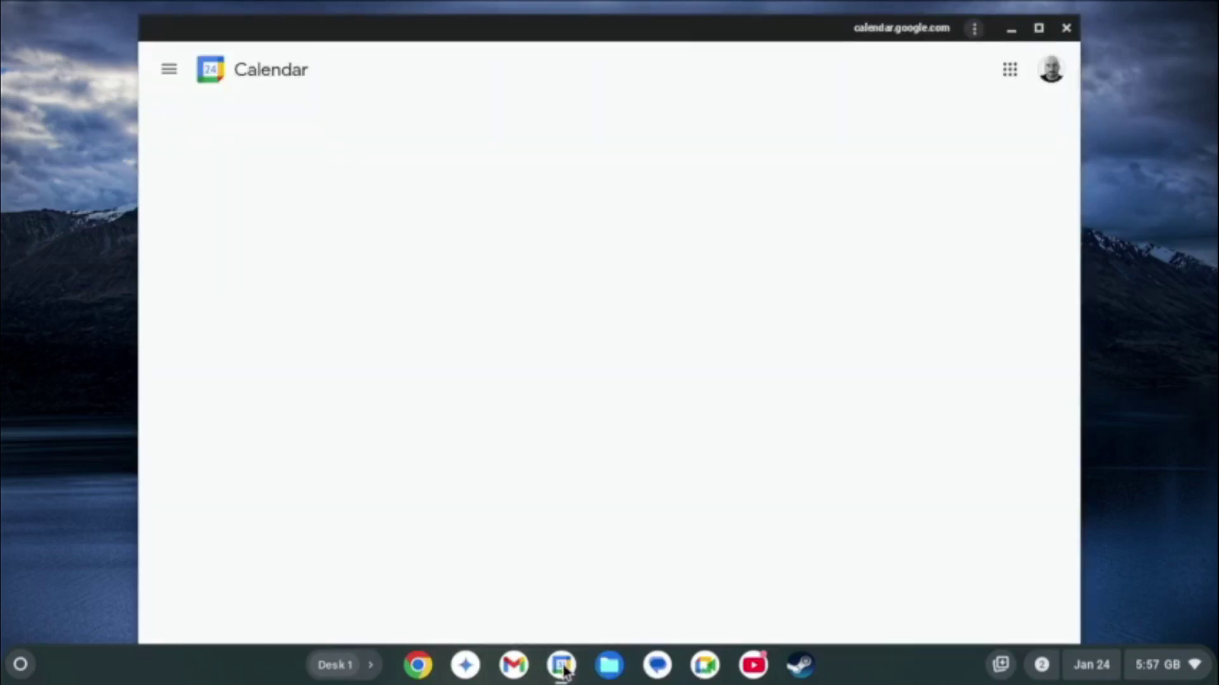
pyautogui.click(371, 667)
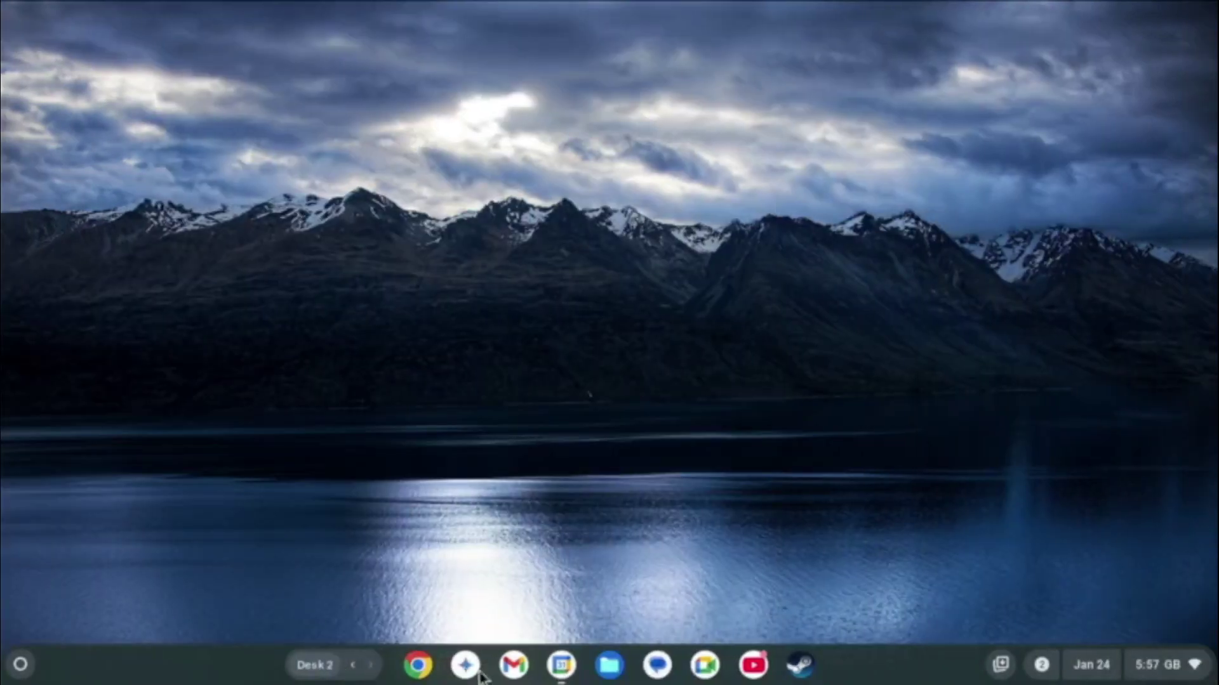